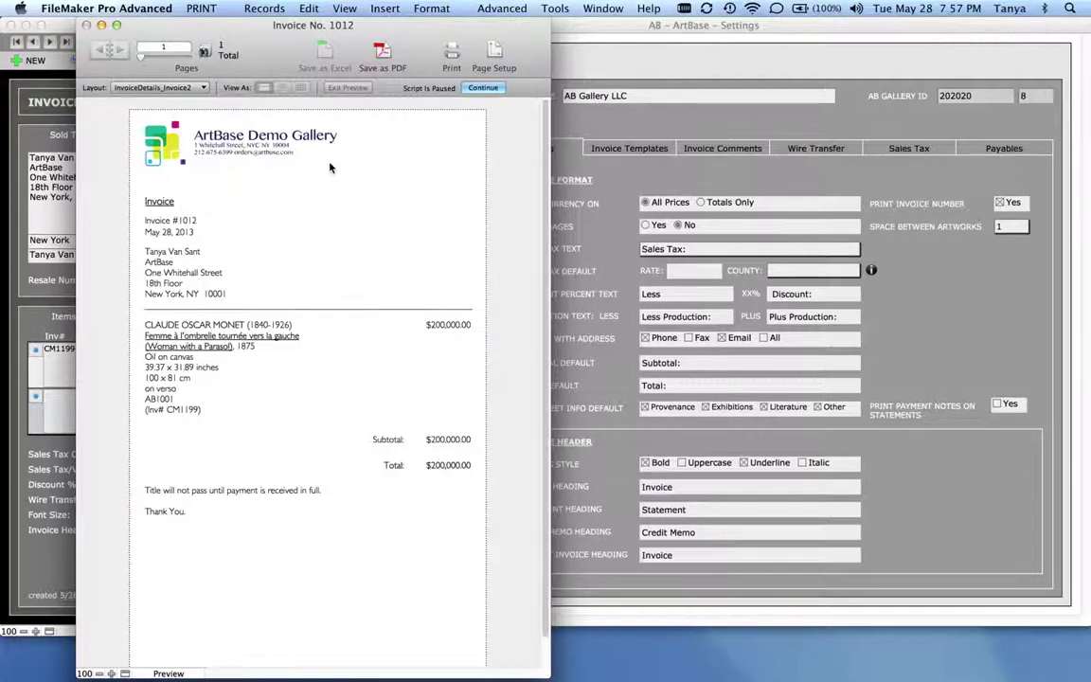
# Step: Close the invoice print preview and open the ArtBase accounting settings
pyautogui.click(485, 88)
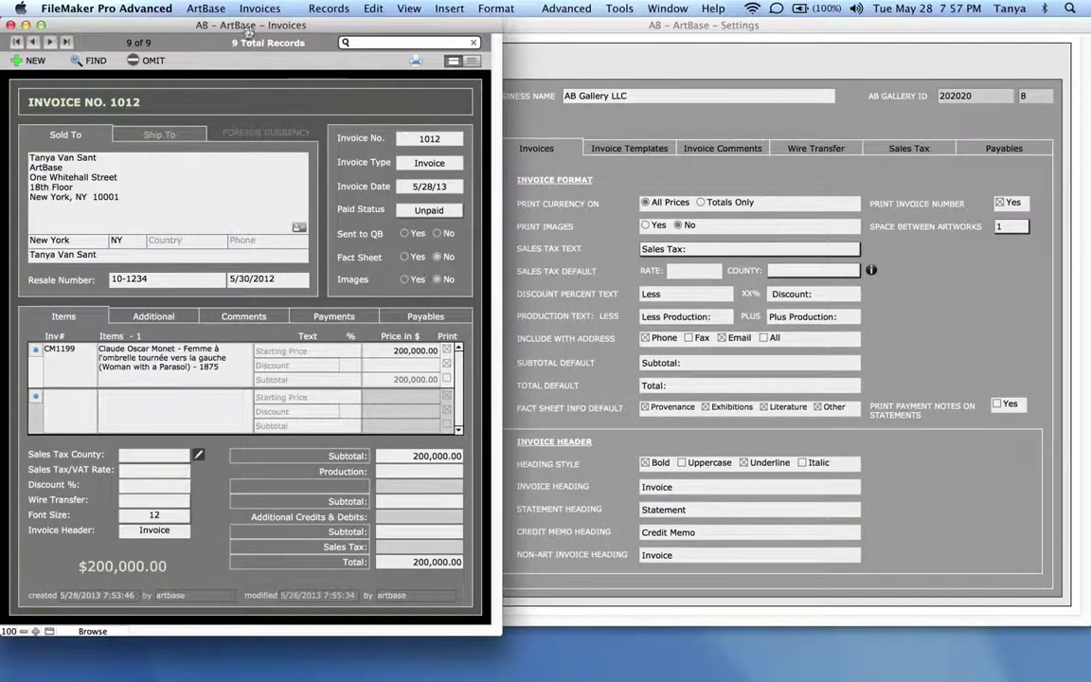
pyautogui.click(206, 9)
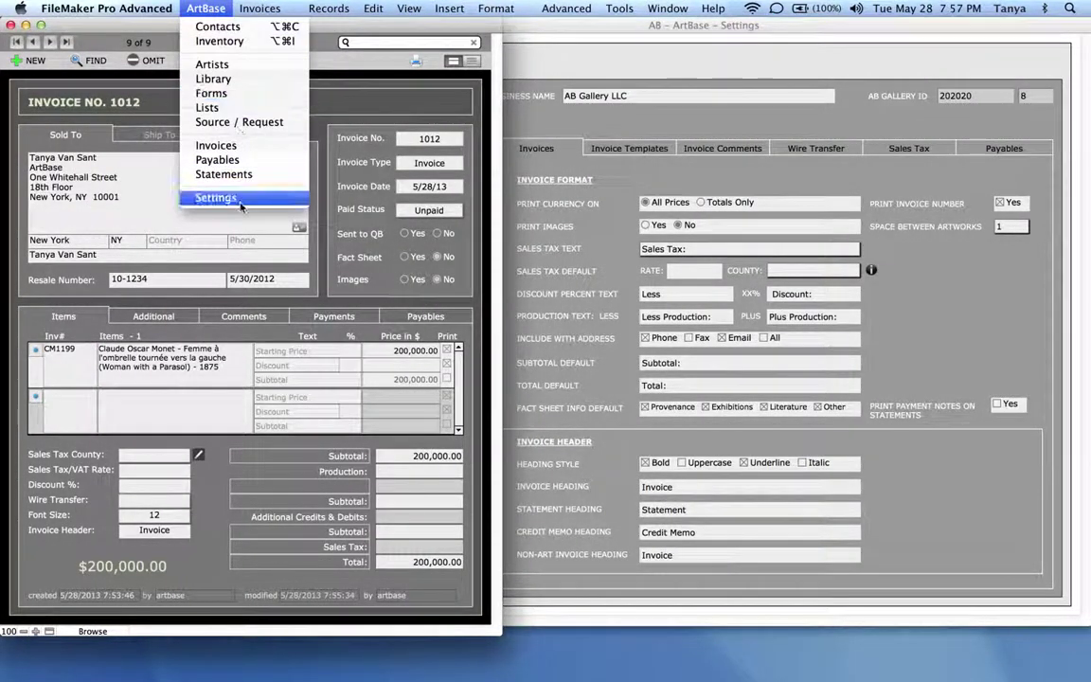
pyautogui.click(238, 202)
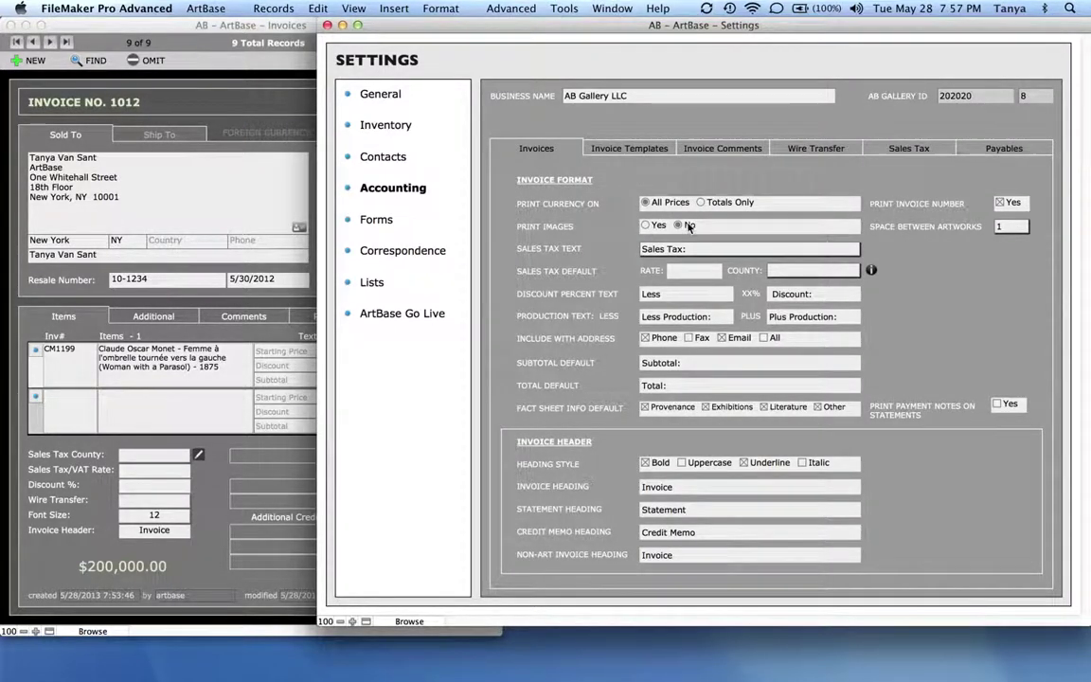
# Step: Turn on images for the open invoice and preview its printed version
pyautogui.click(266, 301)
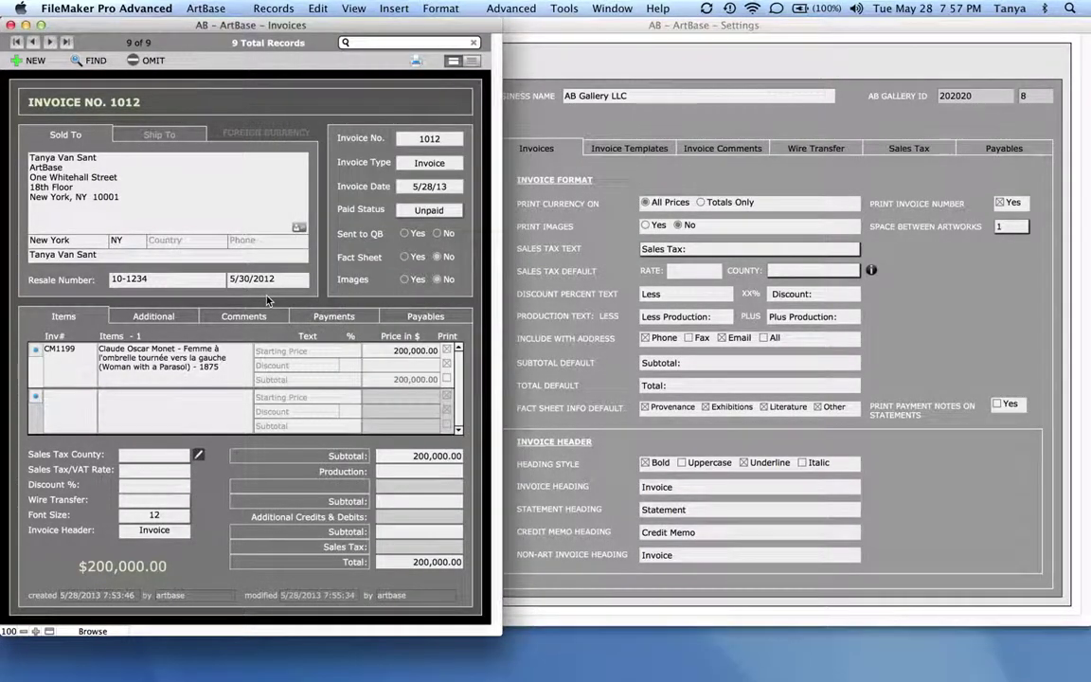
pyautogui.click(409, 282)
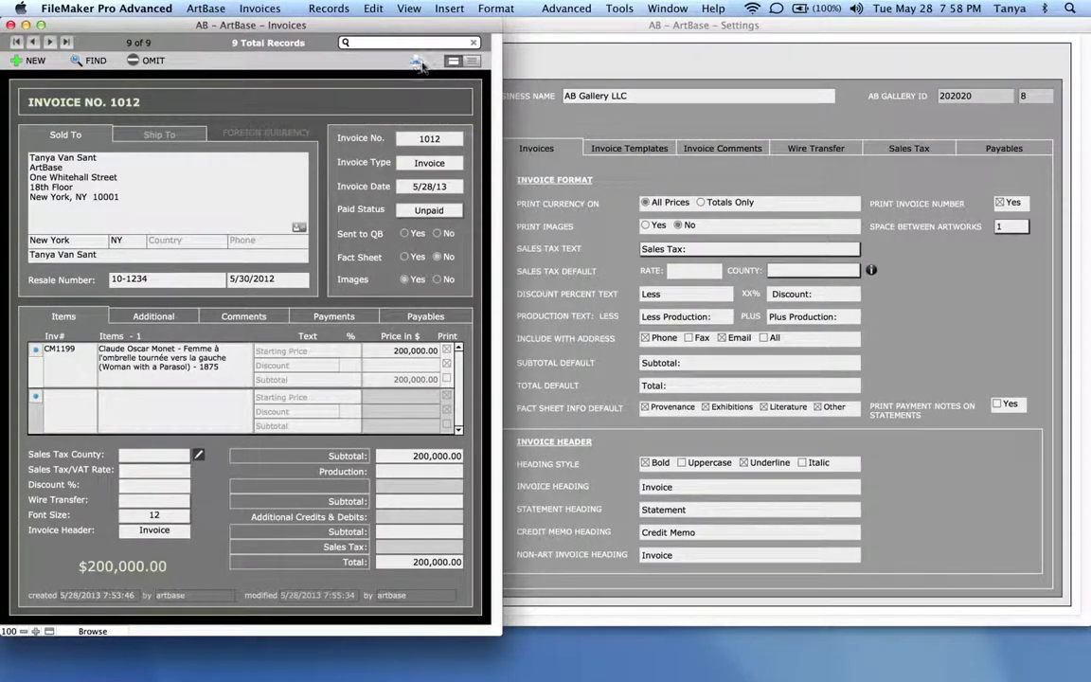
pyautogui.click(416, 64)
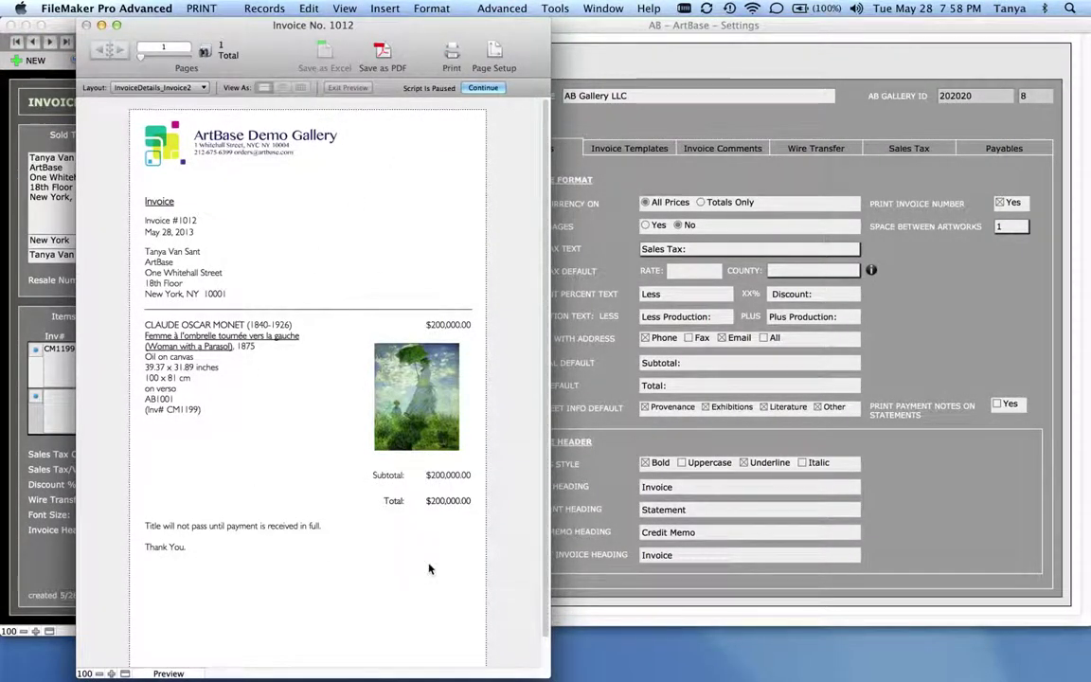
pyautogui.click(485, 88)
# Step: Set the invoice default for printing images to Yes and compare the Sales Tax Text options with the invoice's sales tax line
pyautogui.click(557, 213)
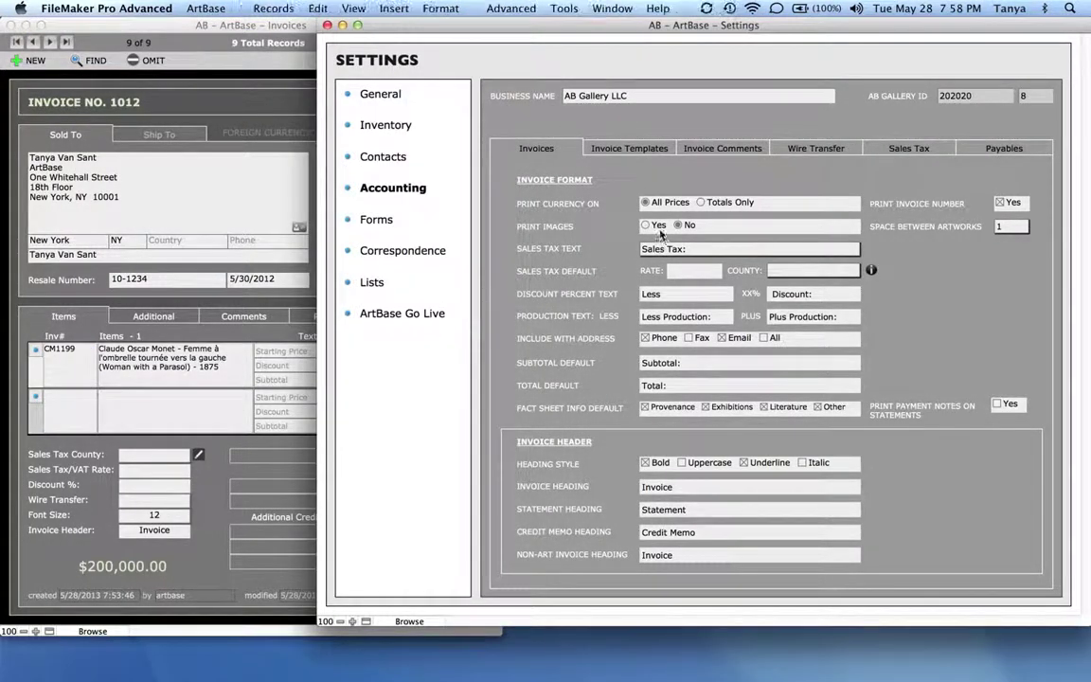
pyautogui.click(658, 227)
pyautogui.click(725, 254)
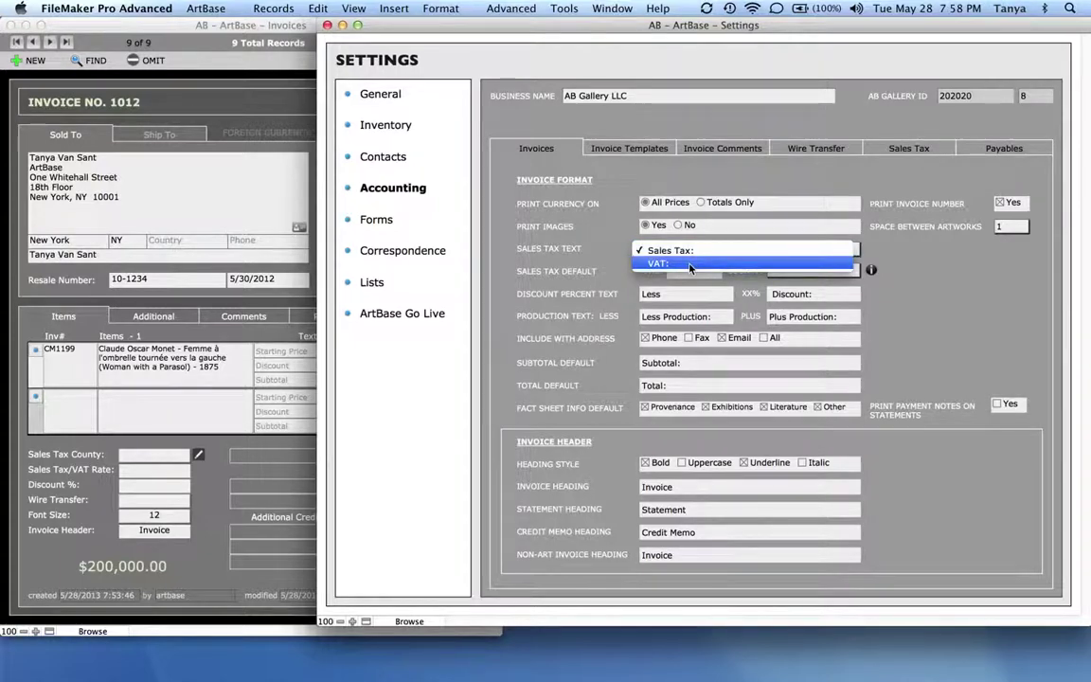
pyautogui.click(548, 208)
pyautogui.click(190, 547)
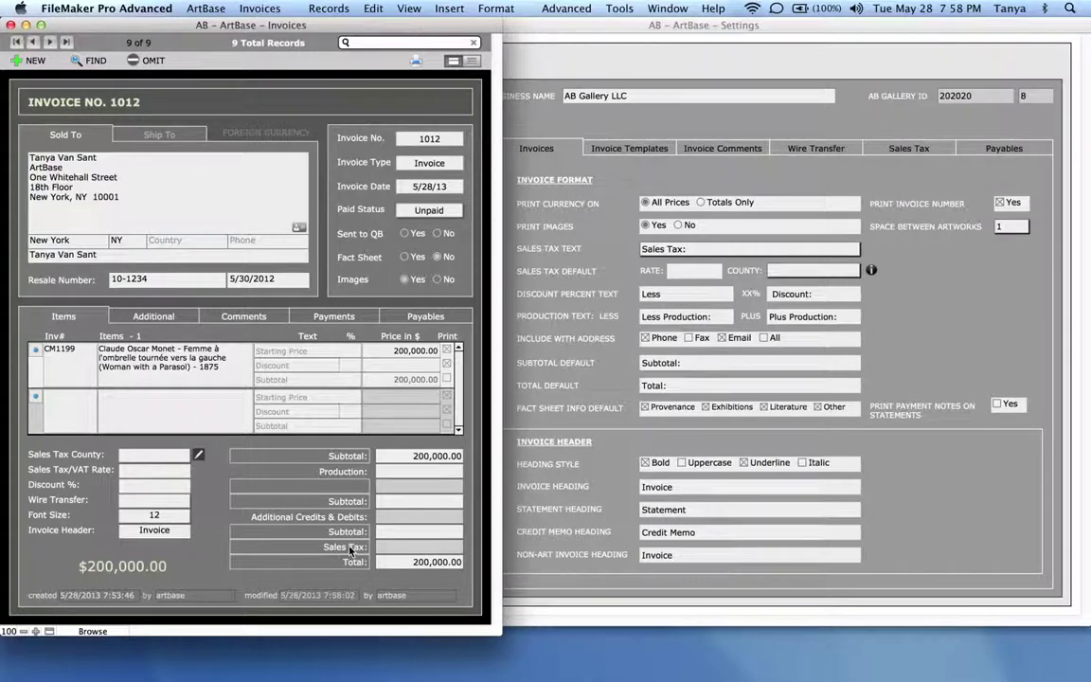
pyautogui.click(607, 263)
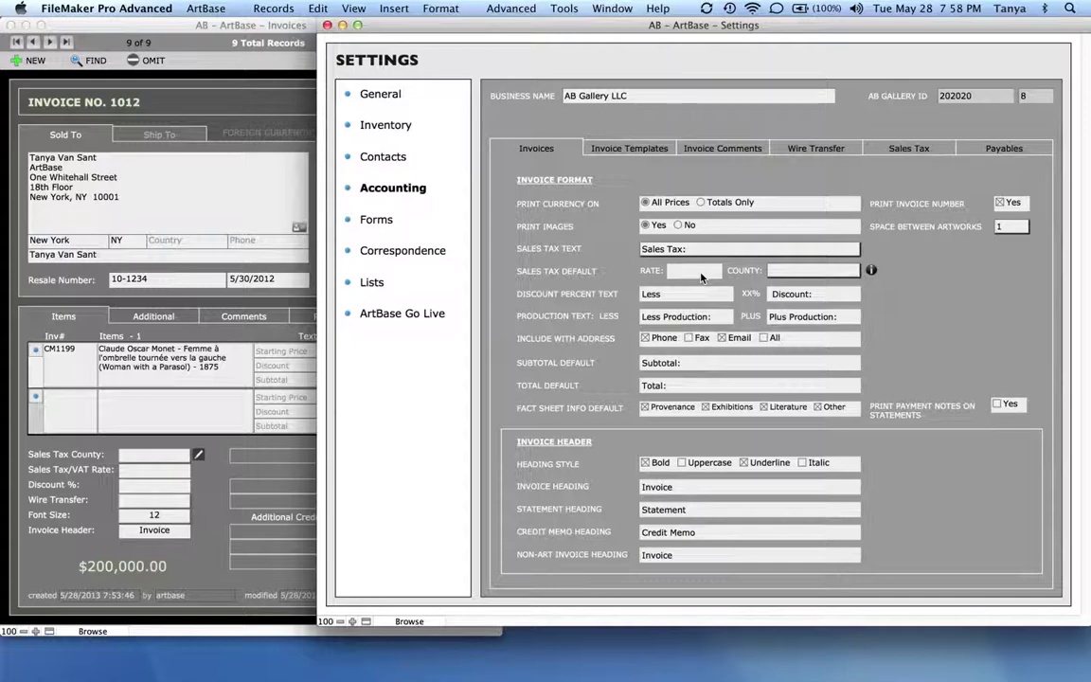
# Step: Try New York as the default sales tax county in the invoice settings and clear the selection again
pyautogui.click(683, 272)
pyautogui.click(799, 273)
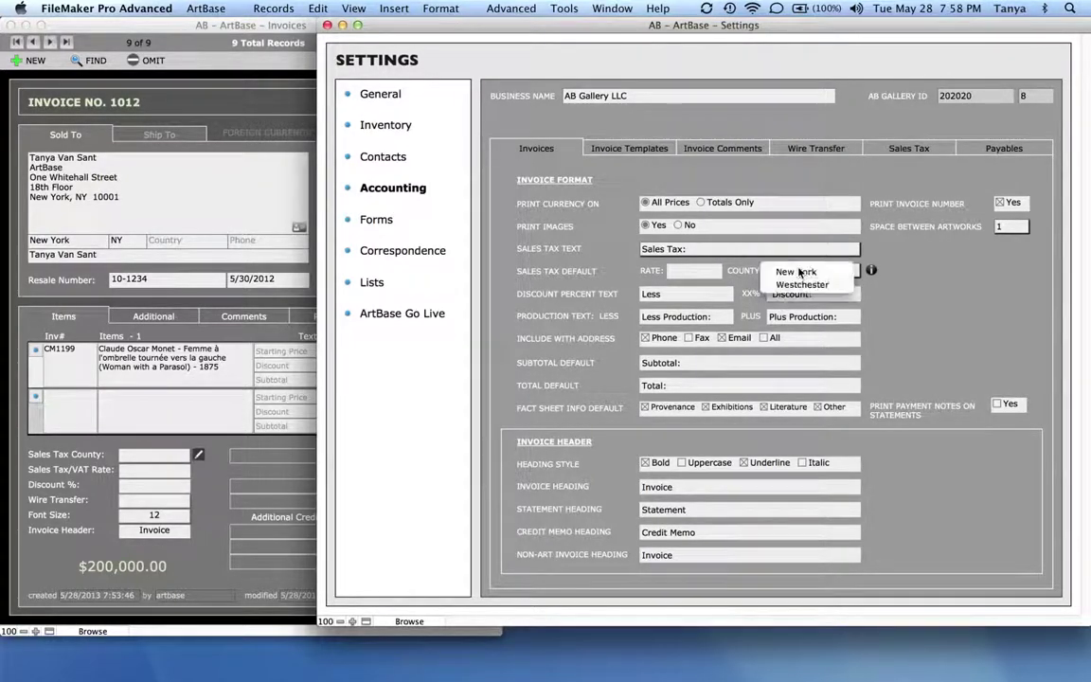
pyautogui.click(844, 273)
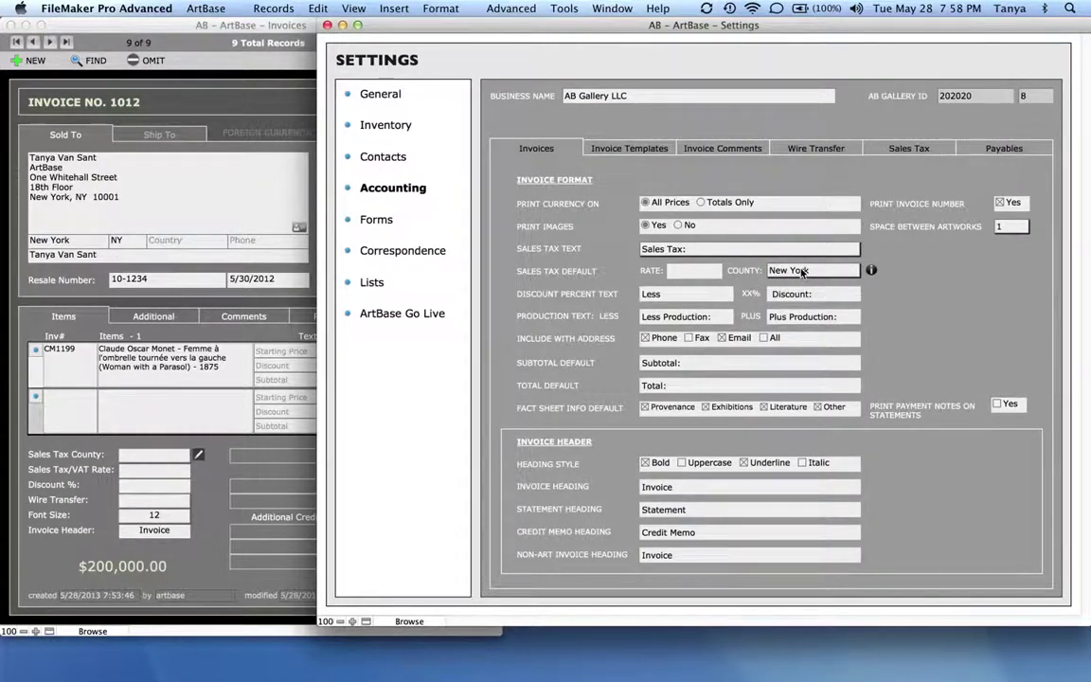
pyautogui.click(802, 273)
pyautogui.click(802, 272)
pyautogui.press('BackSpace')
# Step: Check the invoice's sales tax fields against the settings and apply a 30% discount to the invoice
pyautogui.click(142, 462)
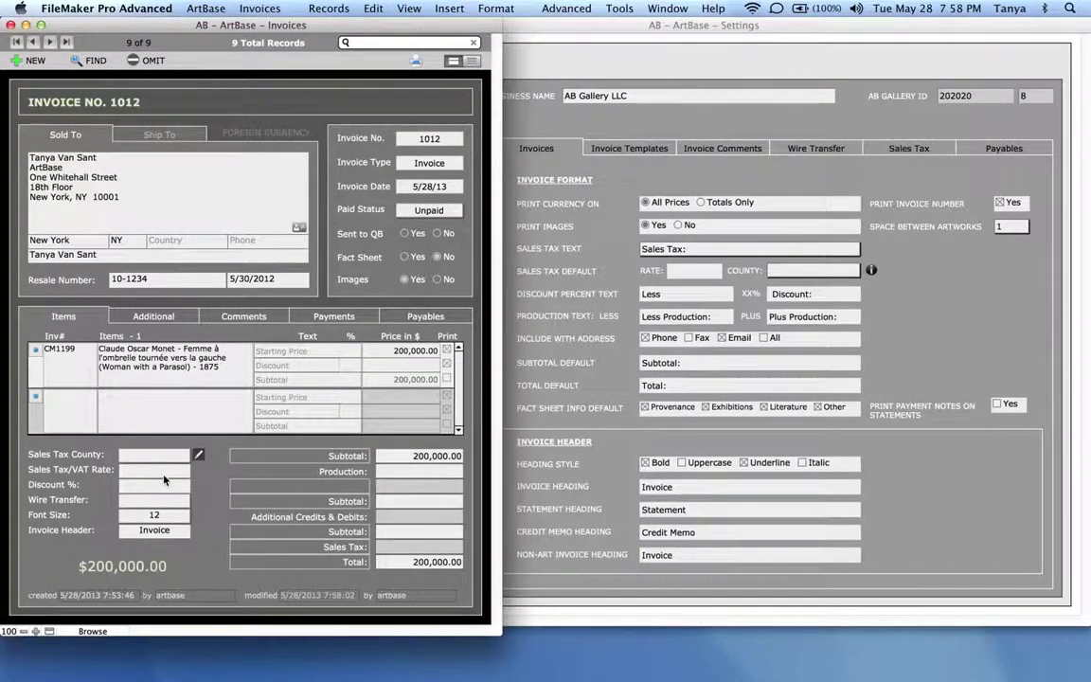
pyautogui.click(935, 360)
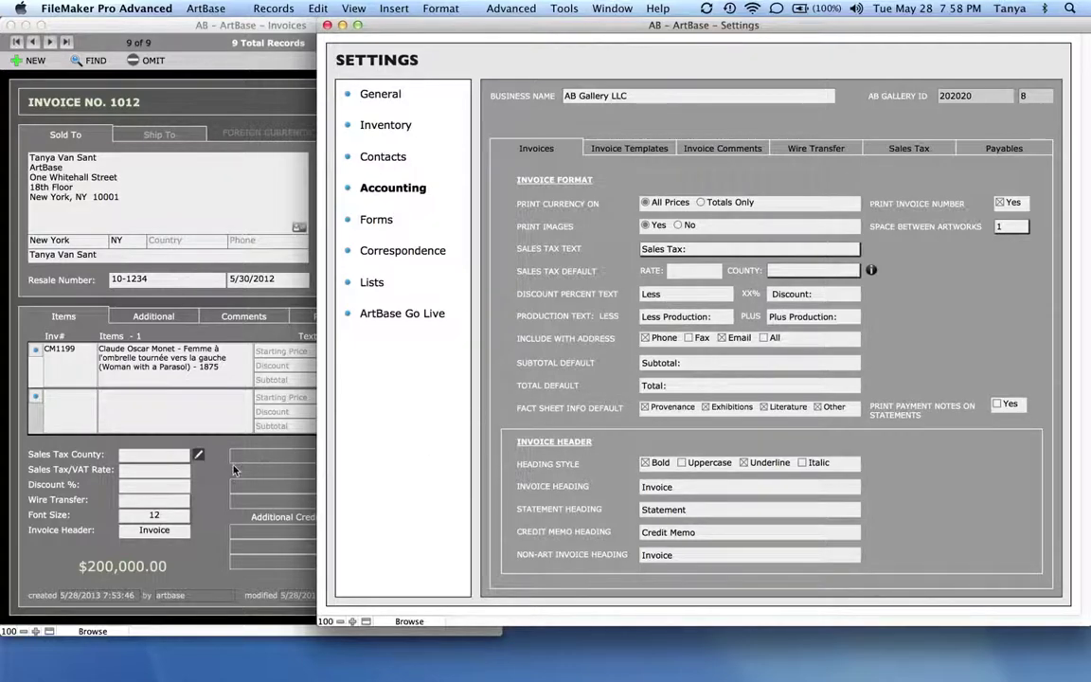
pyautogui.click(209, 418)
pyautogui.click(139, 491)
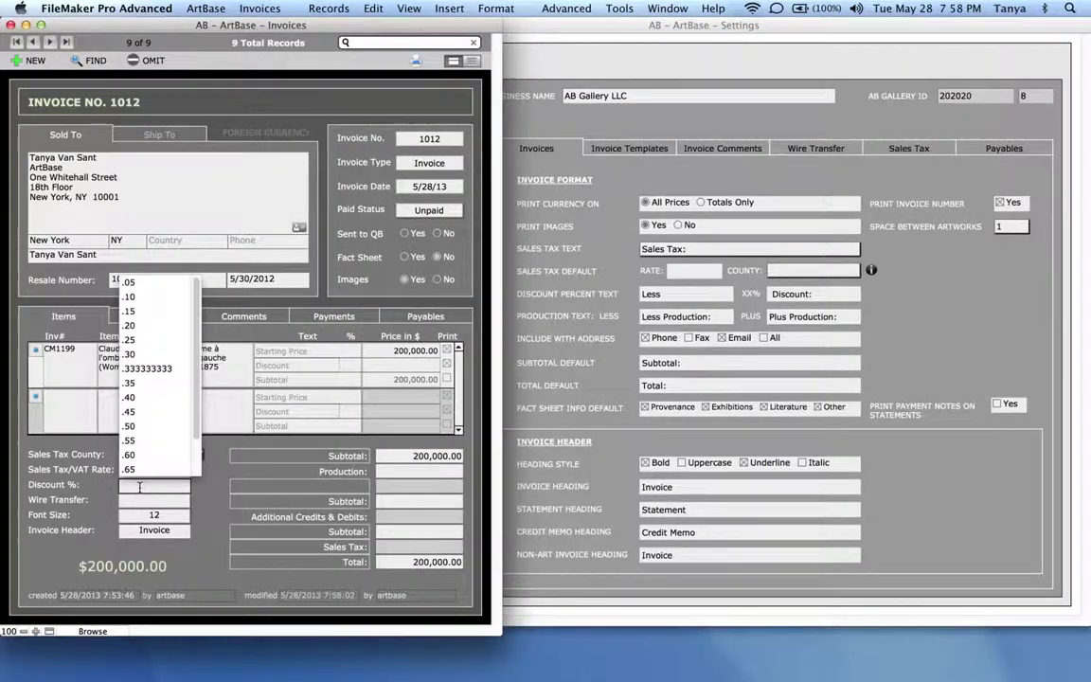
pyautogui.click(127, 321)
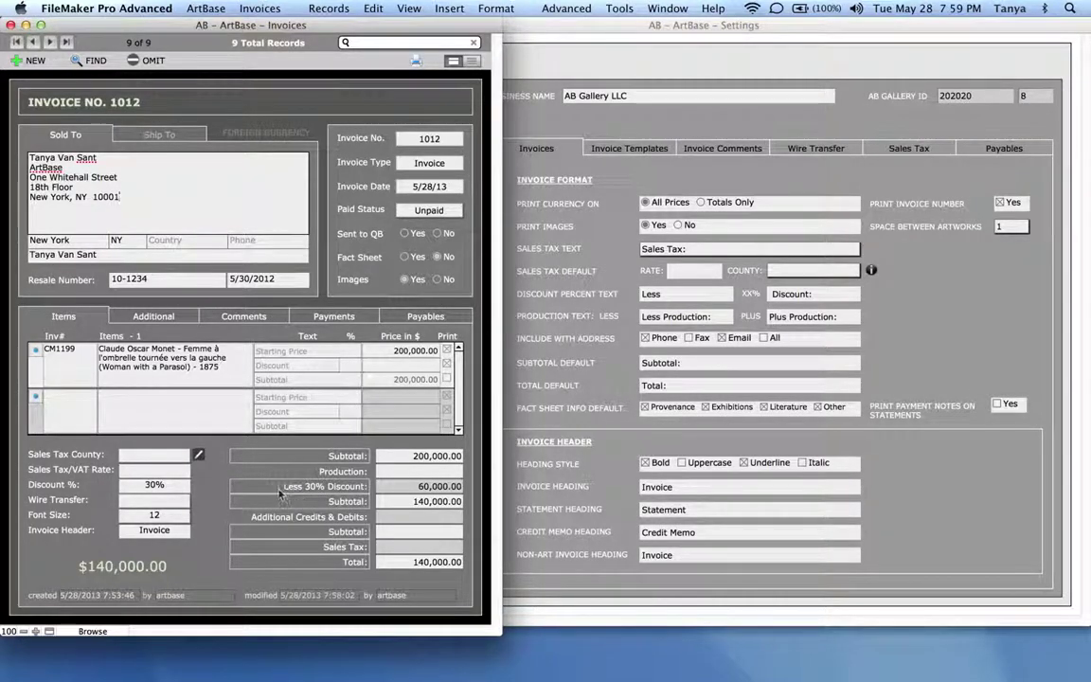
# Step: Examine the Production Text settings and the advanced financials of the Monet item on the invoice
pyautogui.click(914, 335)
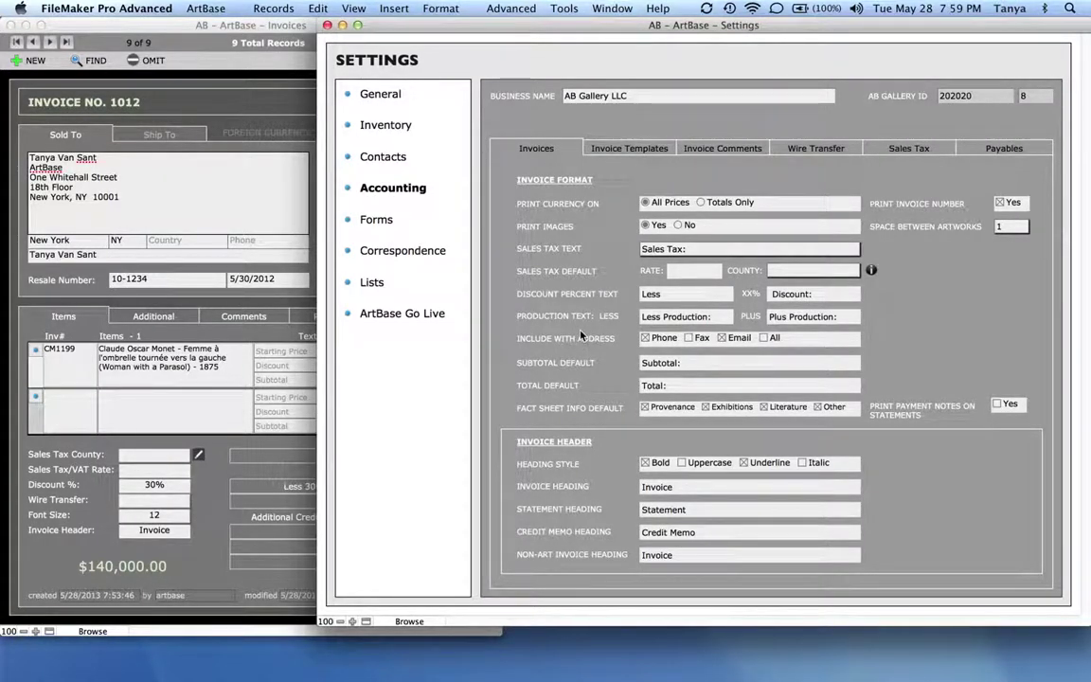
pyautogui.click(724, 318)
pyautogui.click(930, 323)
pyautogui.click(192, 434)
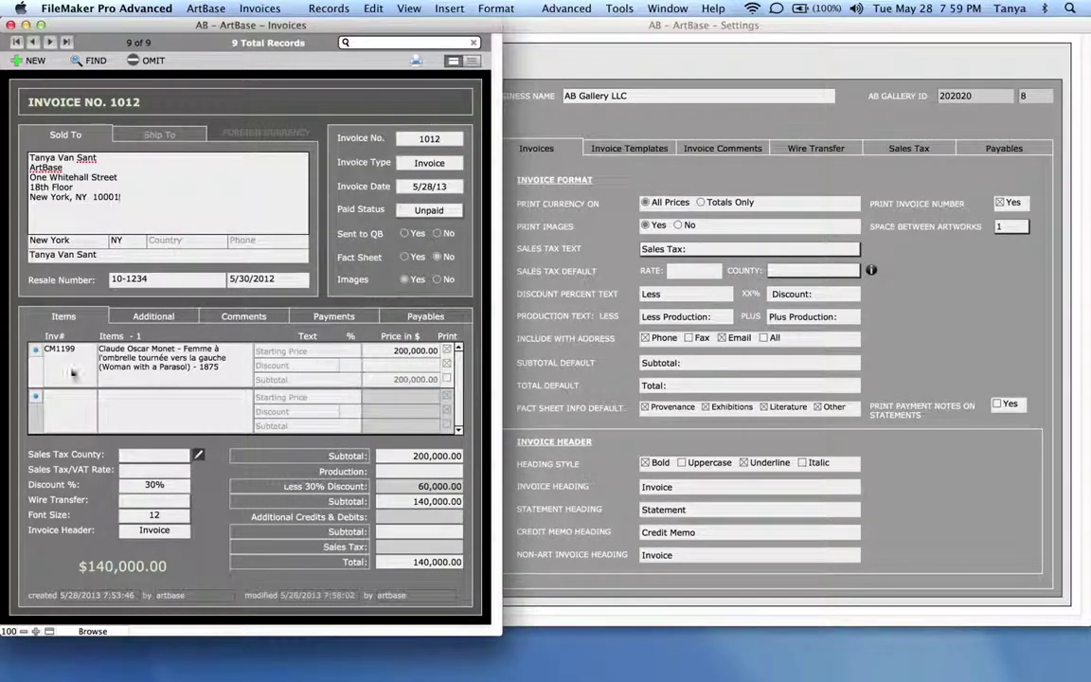
pyautogui.click(35, 349)
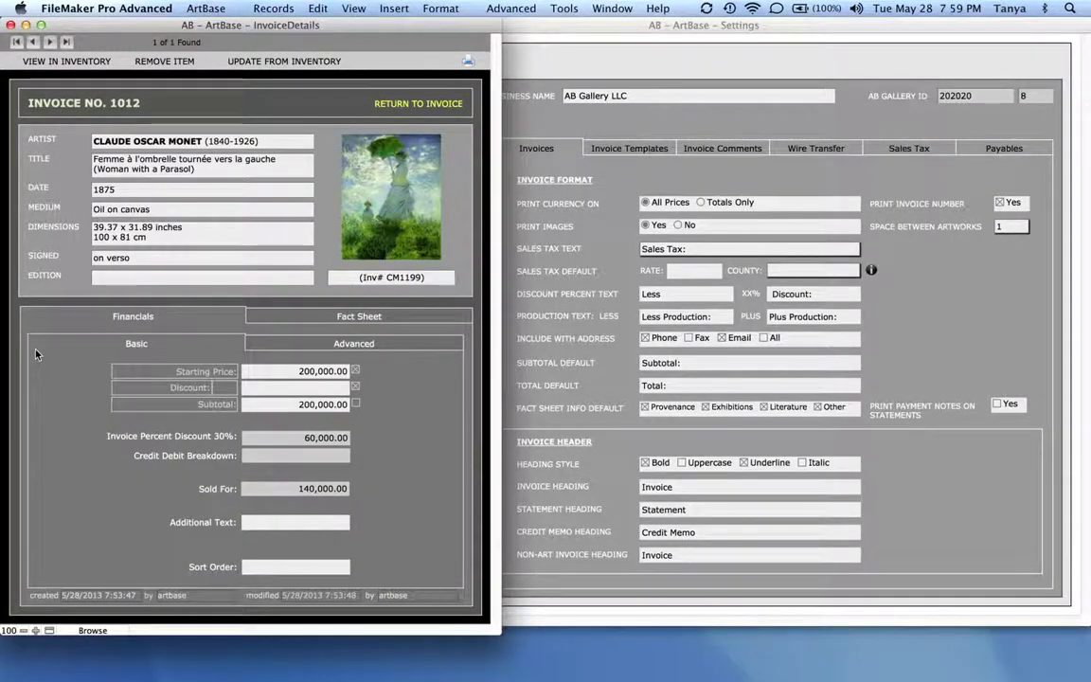
pyautogui.click(331, 342)
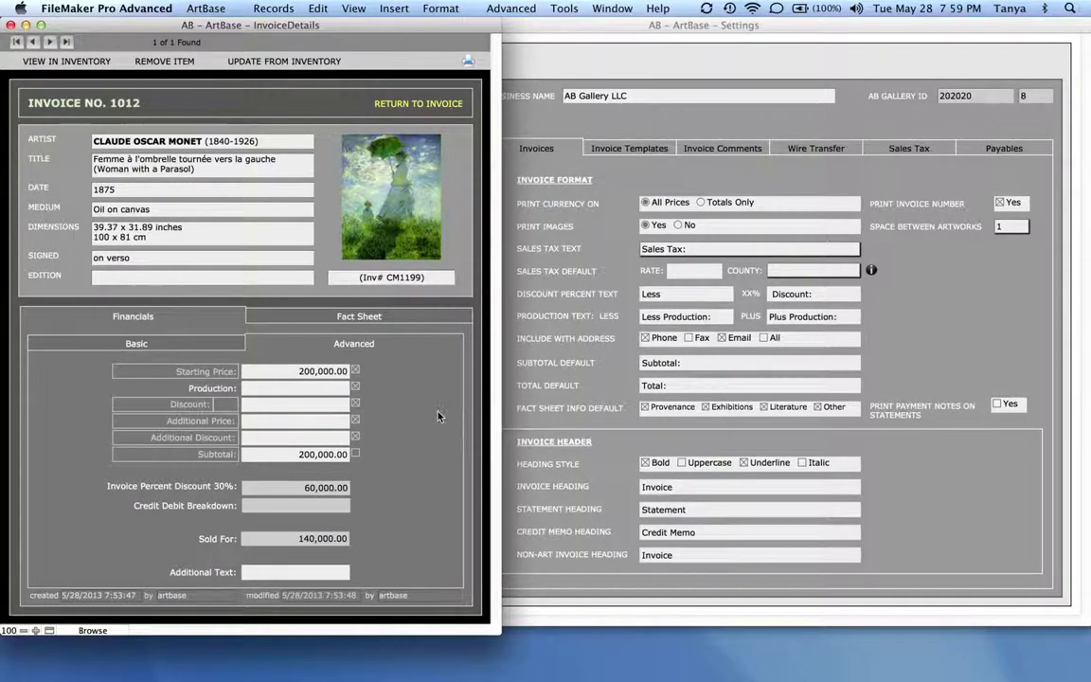
pyautogui.click(675, 333)
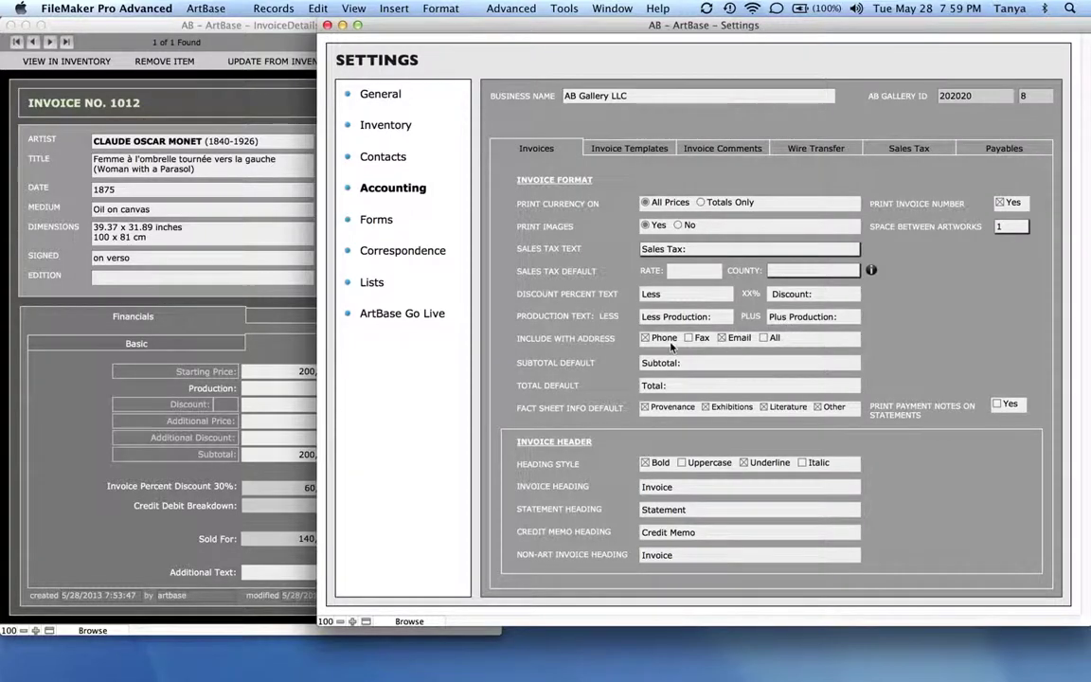
pyautogui.click(277, 312)
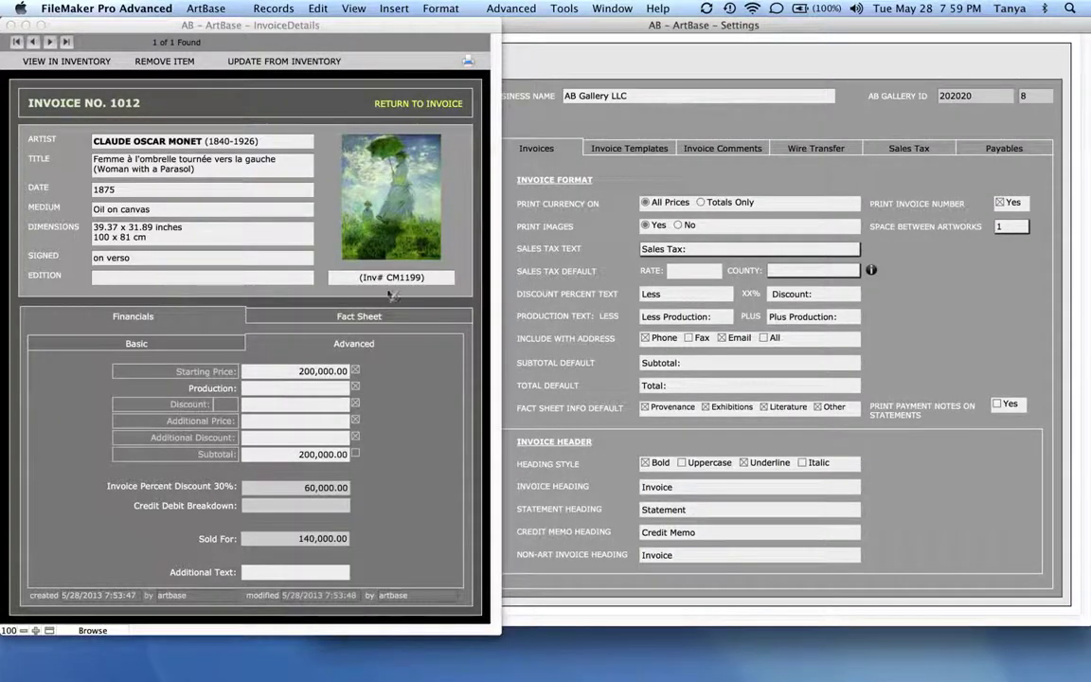
pyautogui.click(445, 104)
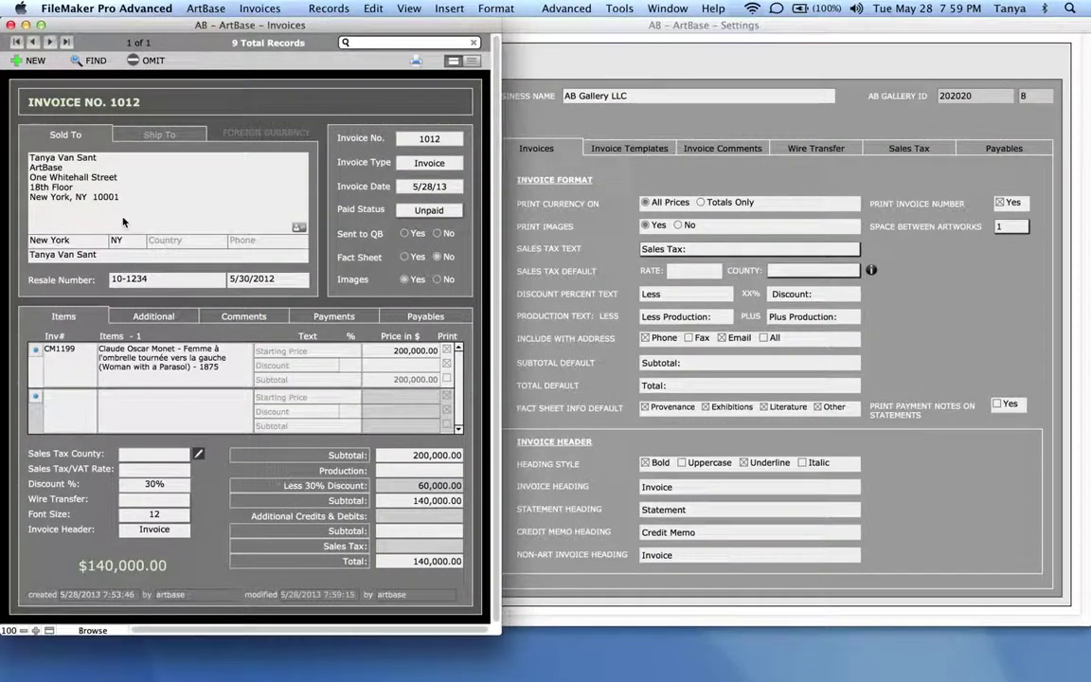
# Step: Check the invoice format settings and turn on the fact sheet for the open invoice
pyautogui.click(947, 335)
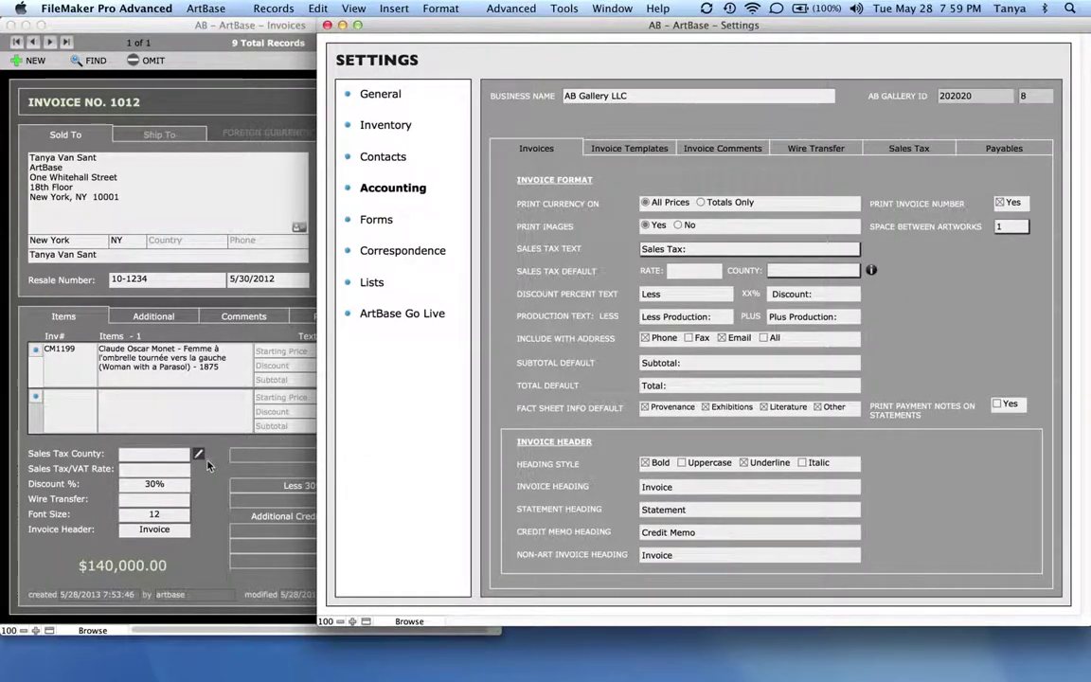
pyautogui.click(187, 414)
pyautogui.click(409, 258)
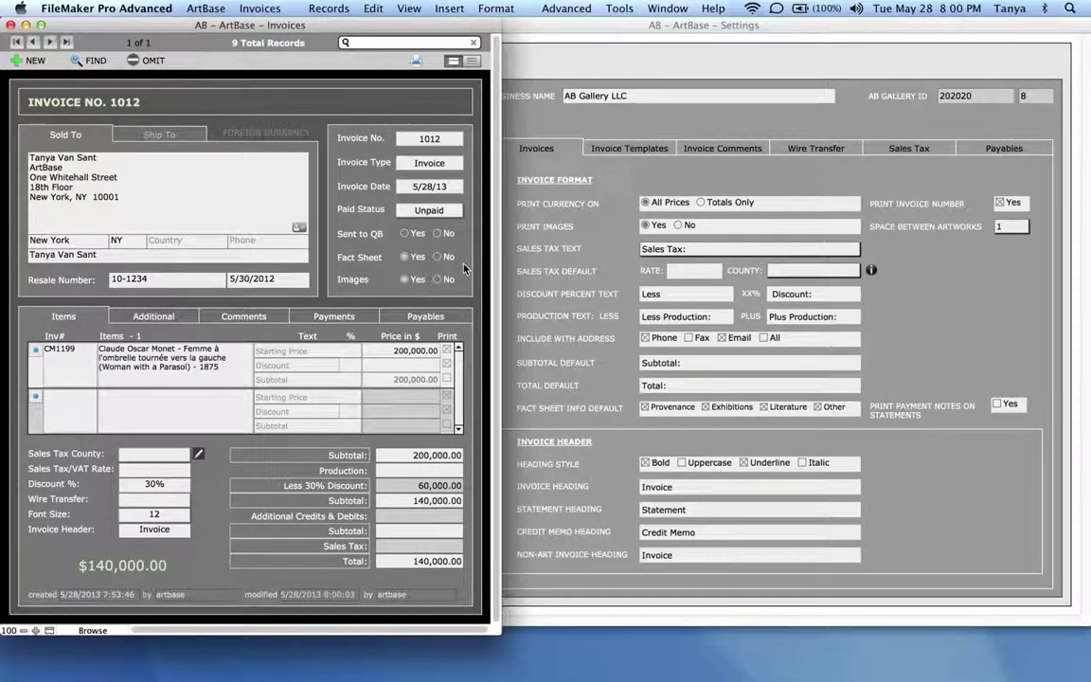
# Step: Remove Literature and Other from the Fact Sheet Info defaults in the invoice settings
pyautogui.click(814, 313)
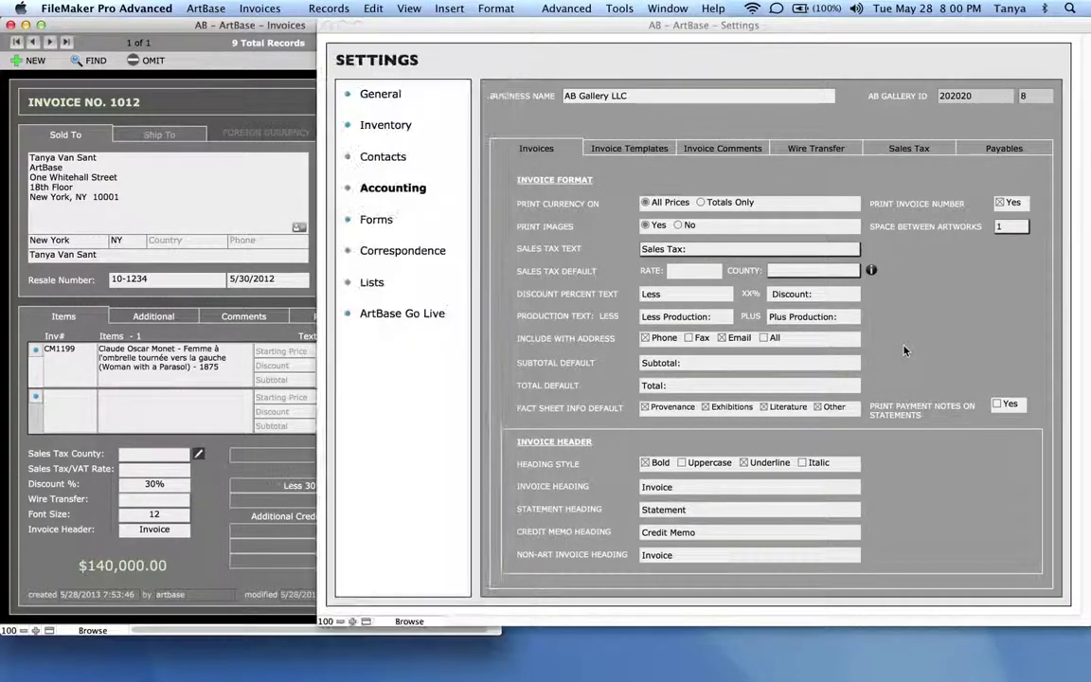
pyautogui.click(763, 406)
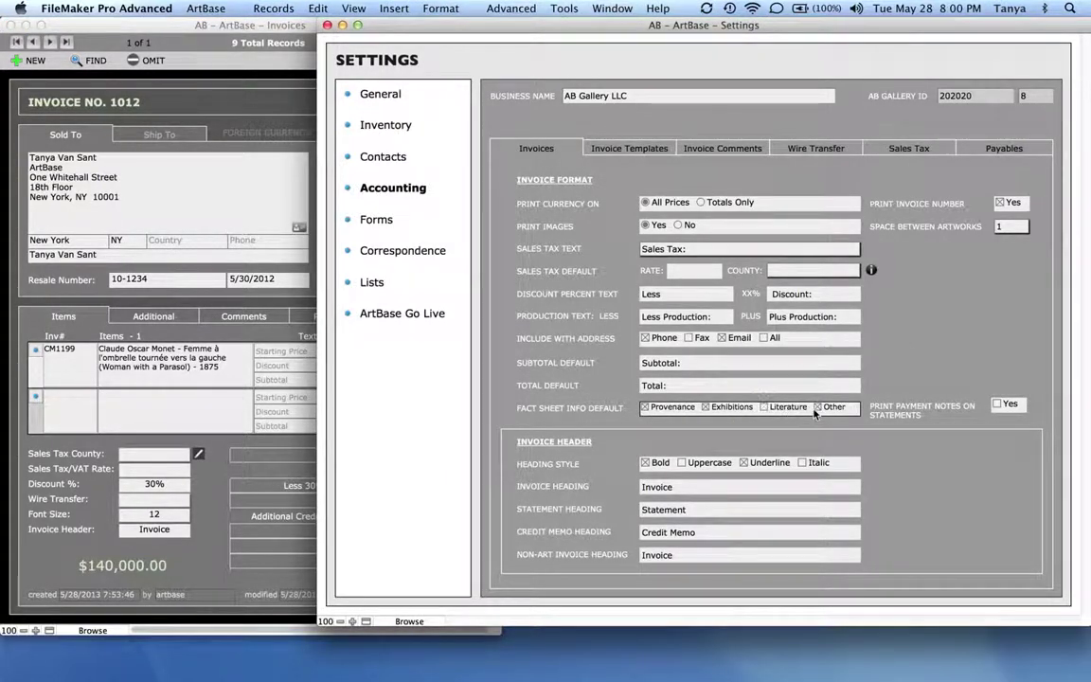
pyautogui.click(818, 406)
pyautogui.click(706, 418)
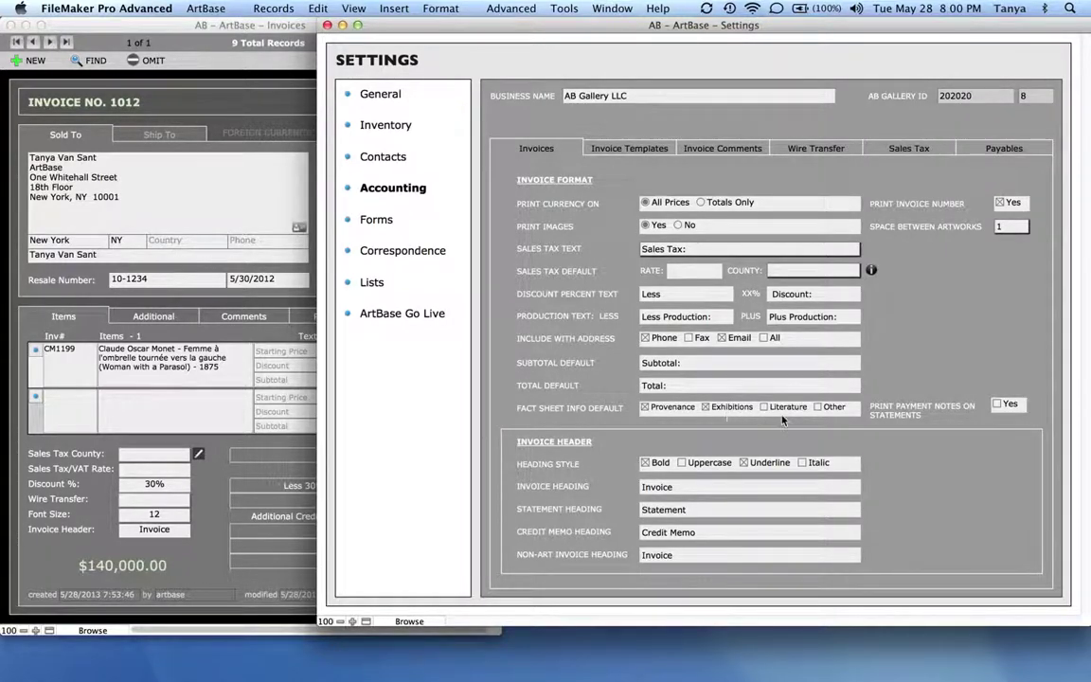
# Step: Open the fact sheet details of the Monet item on the invoice
pyautogui.click(63, 338)
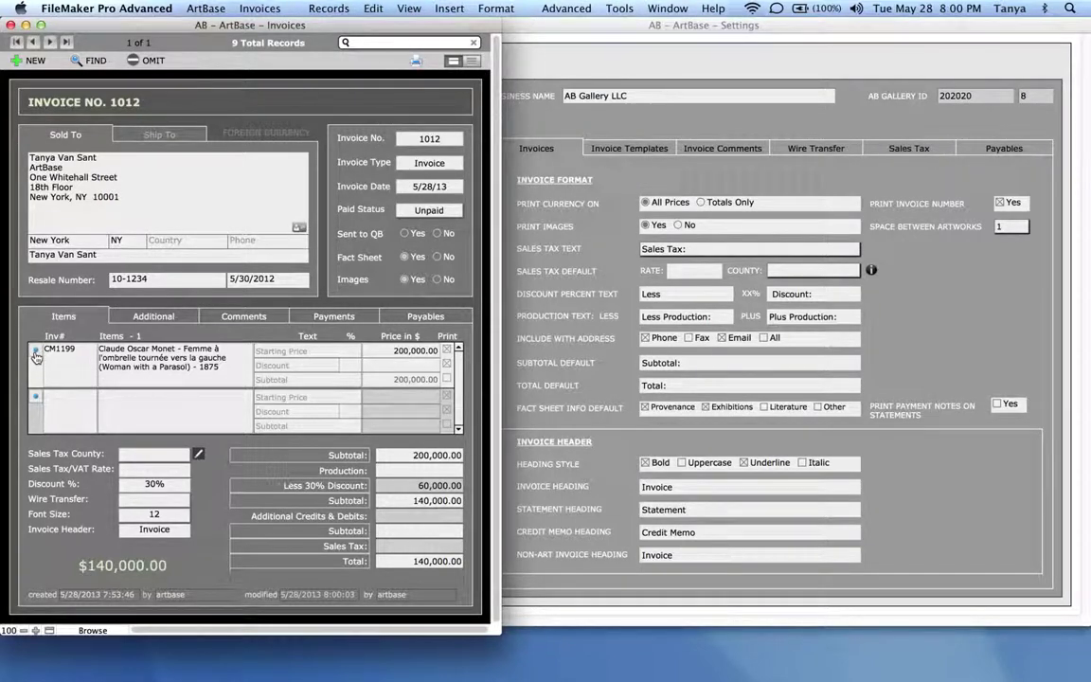
pyautogui.click(35, 351)
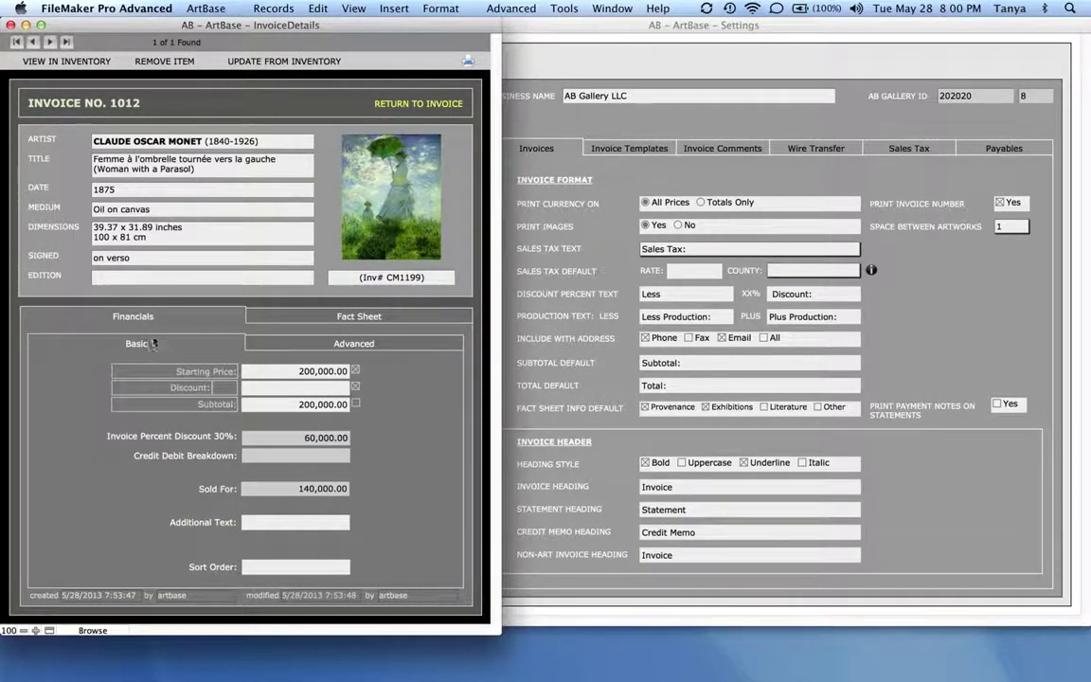
pyautogui.click(398, 319)
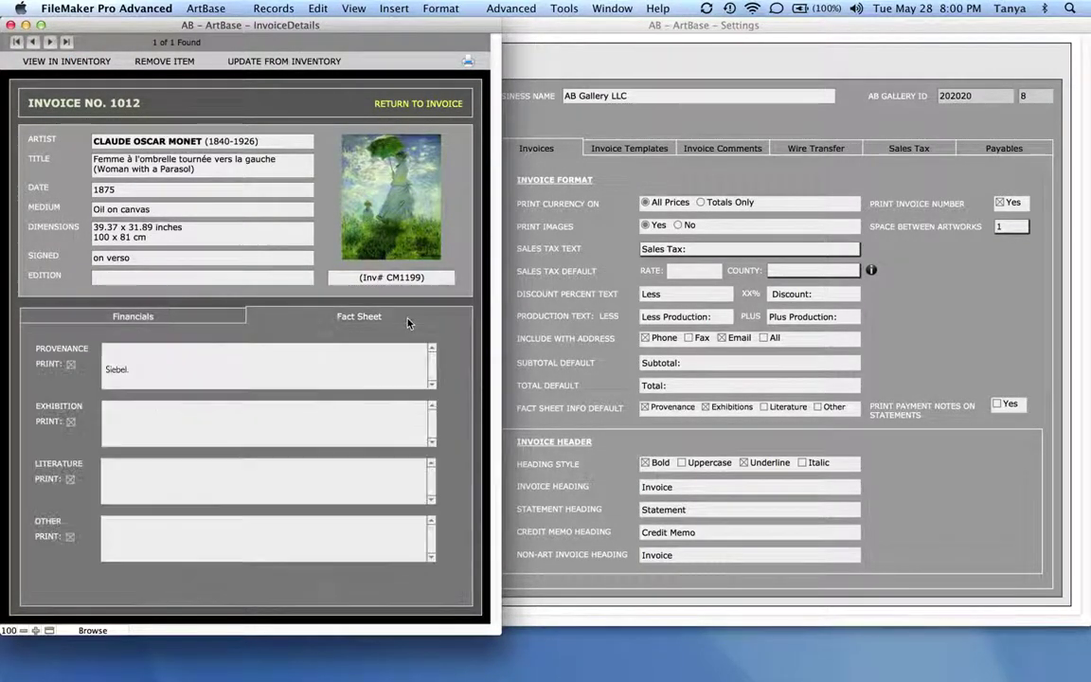
# Step: Turn off printing of Literature and Other on the item's fact sheet, and turn both back on
pyautogui.click(70, 480)
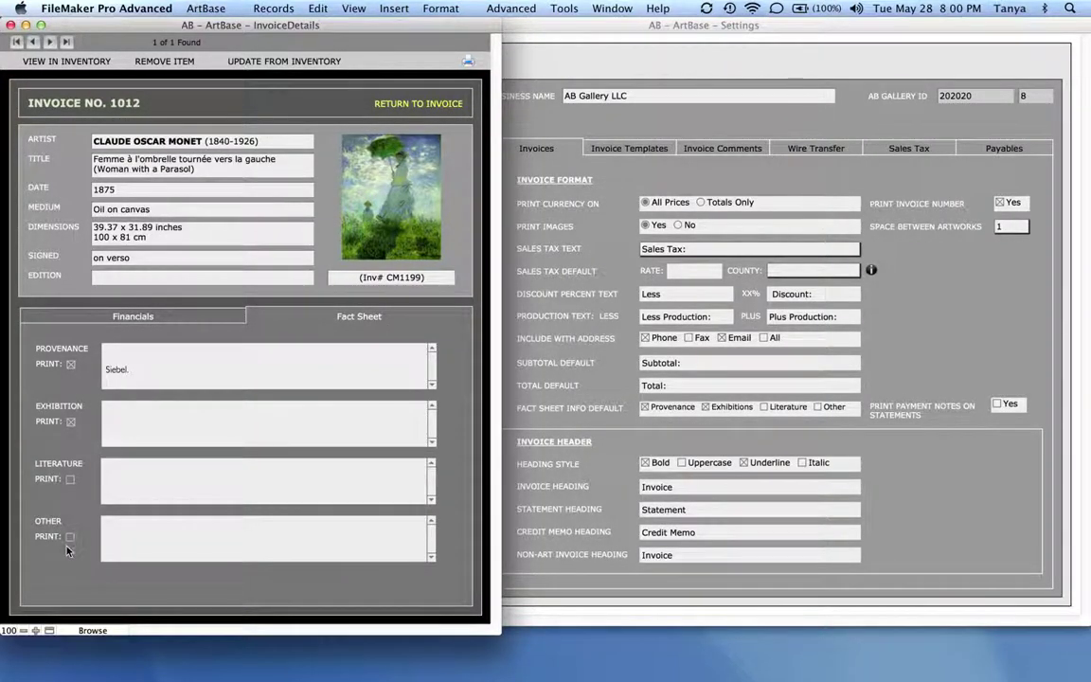
pyautogui.click(70, 537)
pyautogui.click(70, 538)
pyautogui.click(69, 479)
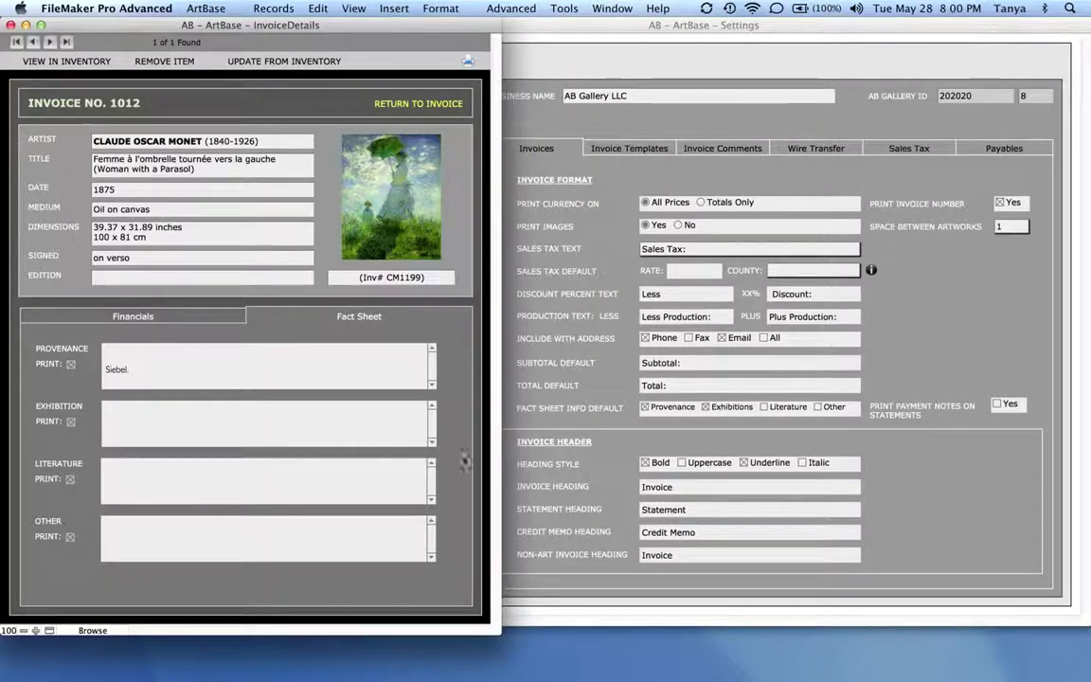
# Step: Check the Print Payment Notes on Statements setting and return to the item's invoice details
pyautogui.click(801, 307)
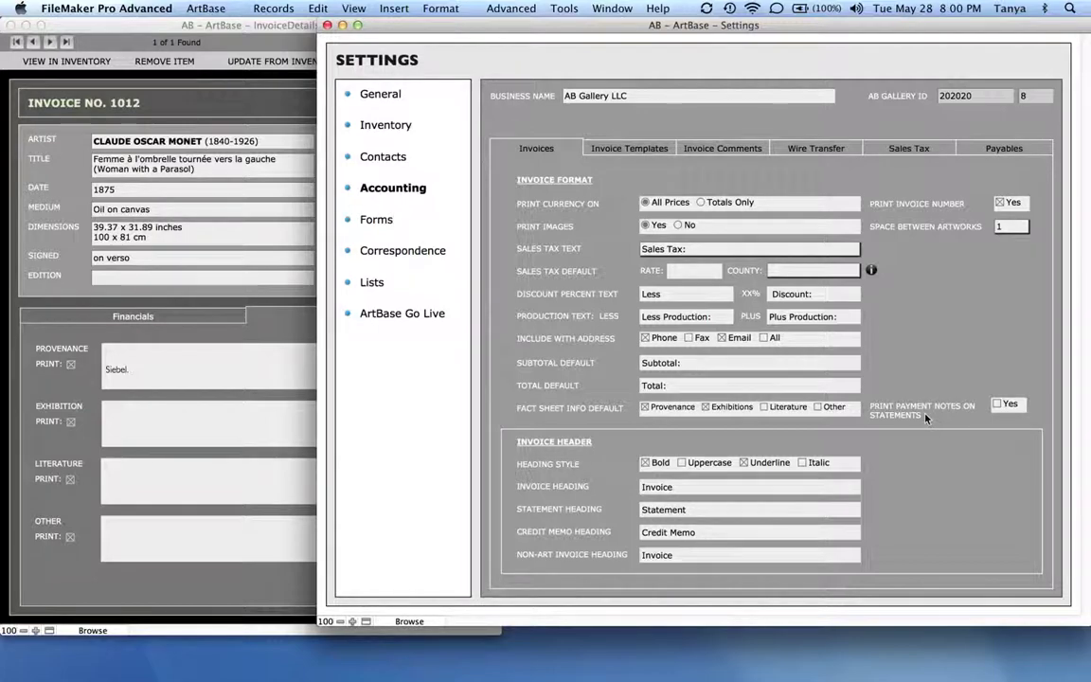
pyautogui.click(281, 329)
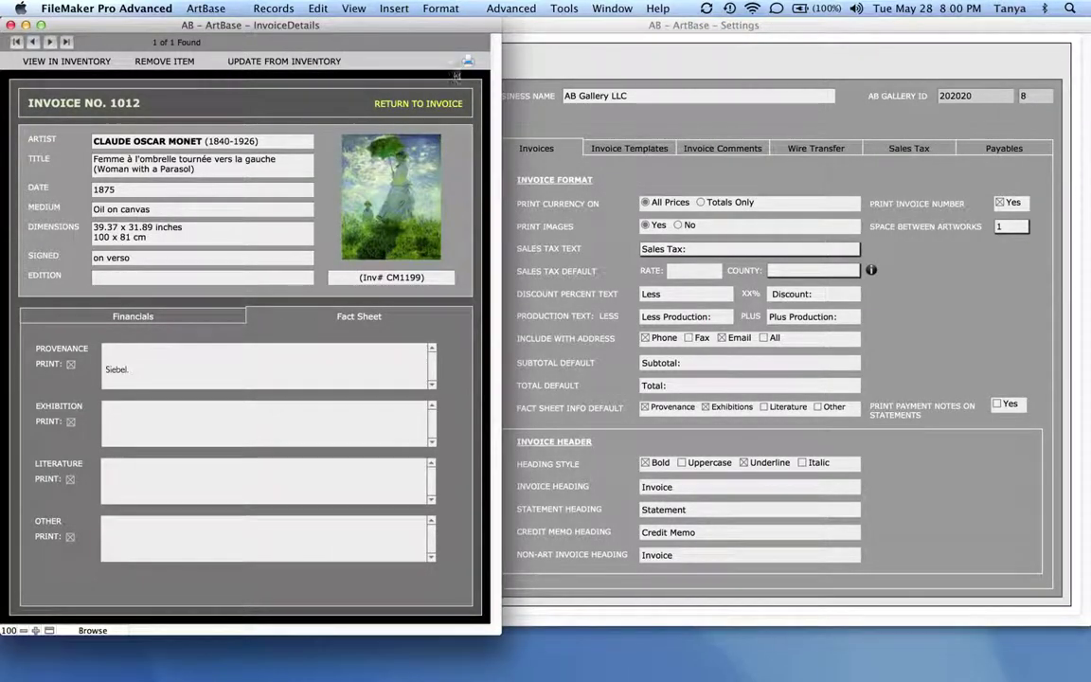
# Step: Return to the invoice and look at the Notes field of its payments alongside the Print Payment Notes on Statements setting
pyautogui.click(444, 105)
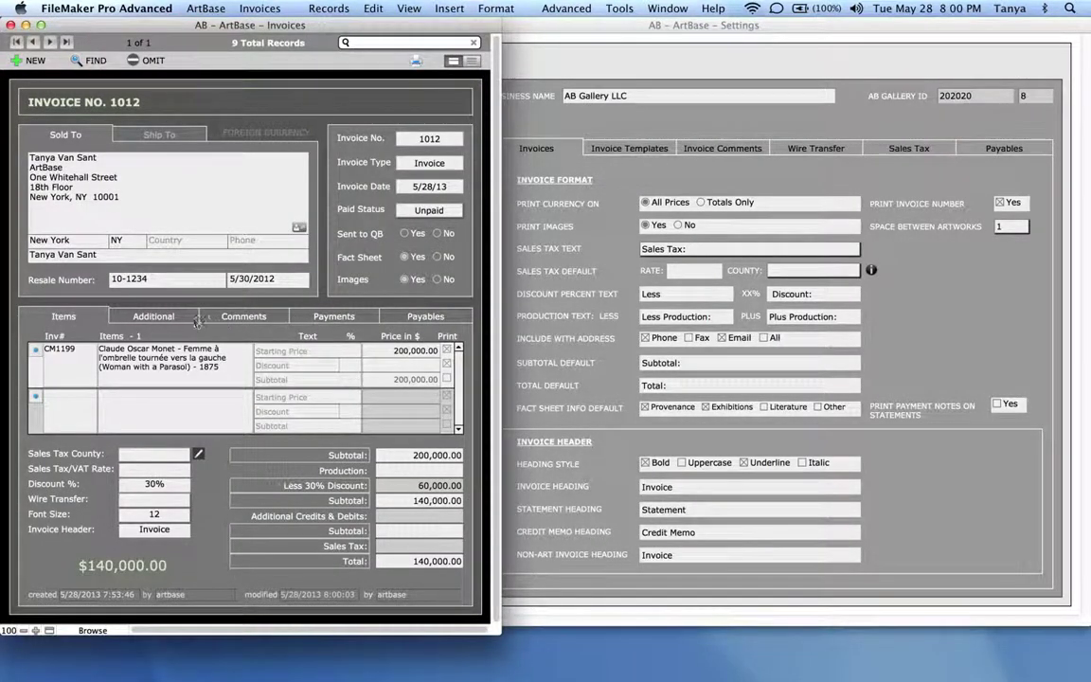
pyautogui.click(189, 321)
pyautogui.click(299, 319)
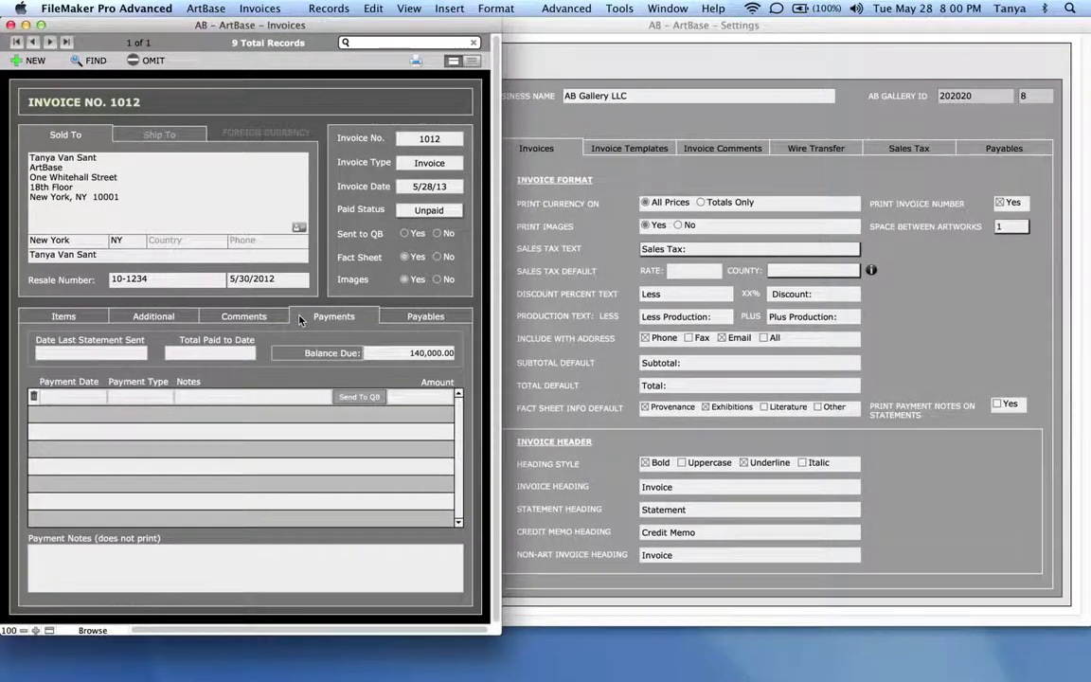
pyautogui.click(187, 398)
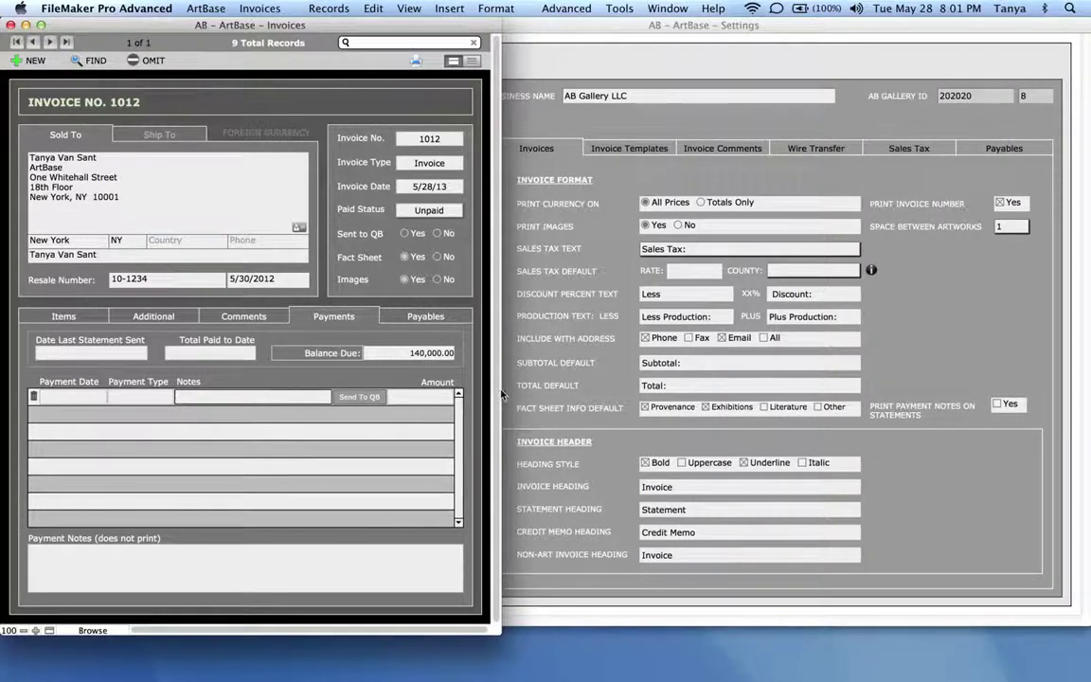
pyautogui.click(987, 381)
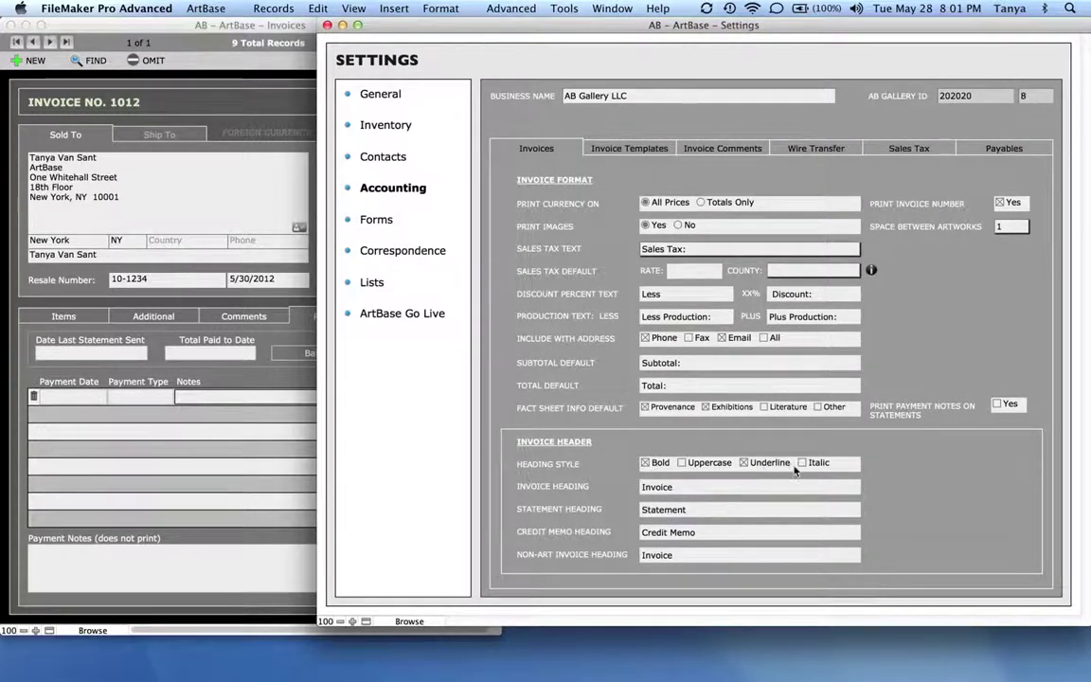
# Step: Preview the printed invoice to examine the style of its heading, and close the preview
pyautogui.click(232, 275)
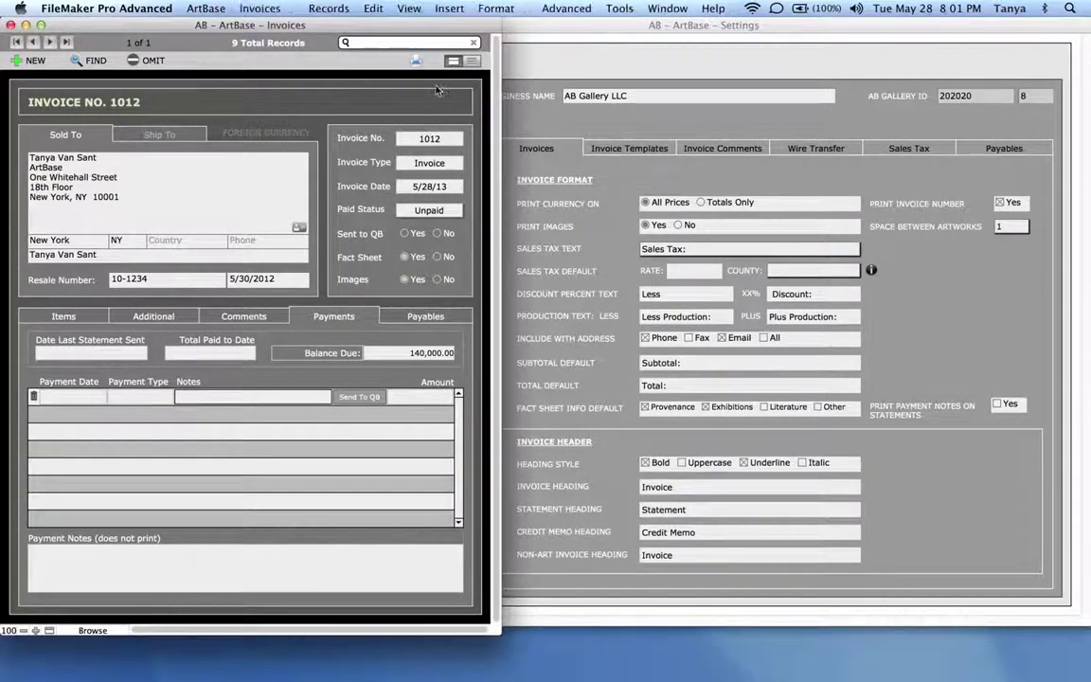
pyautogui.click(416, 61)
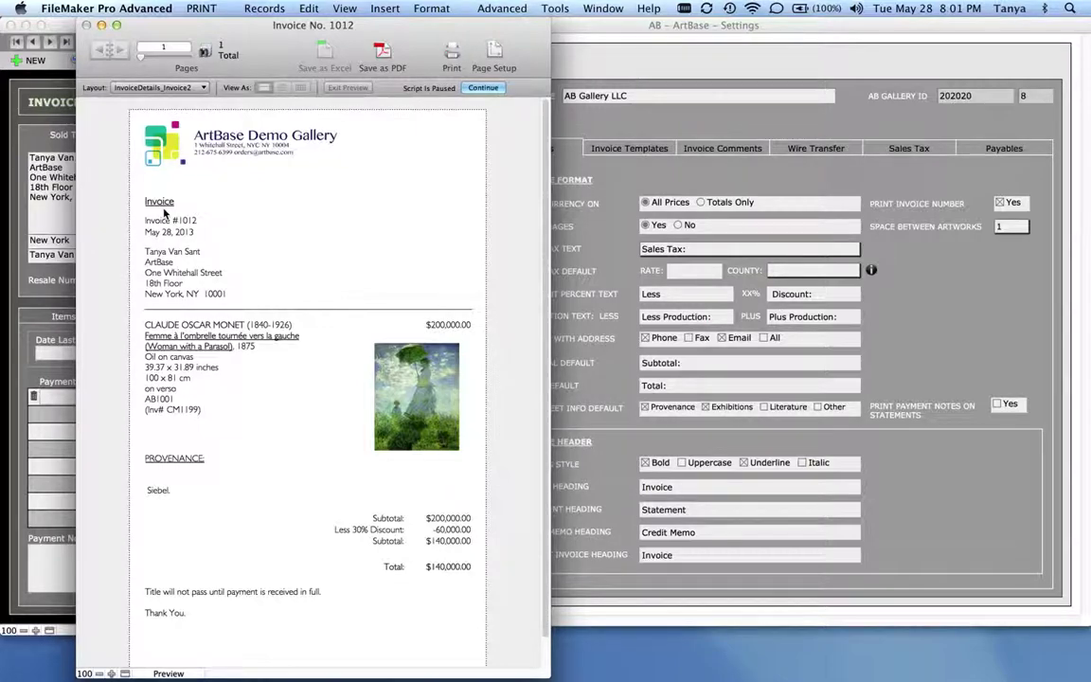
pyautogui.click(483, 88)
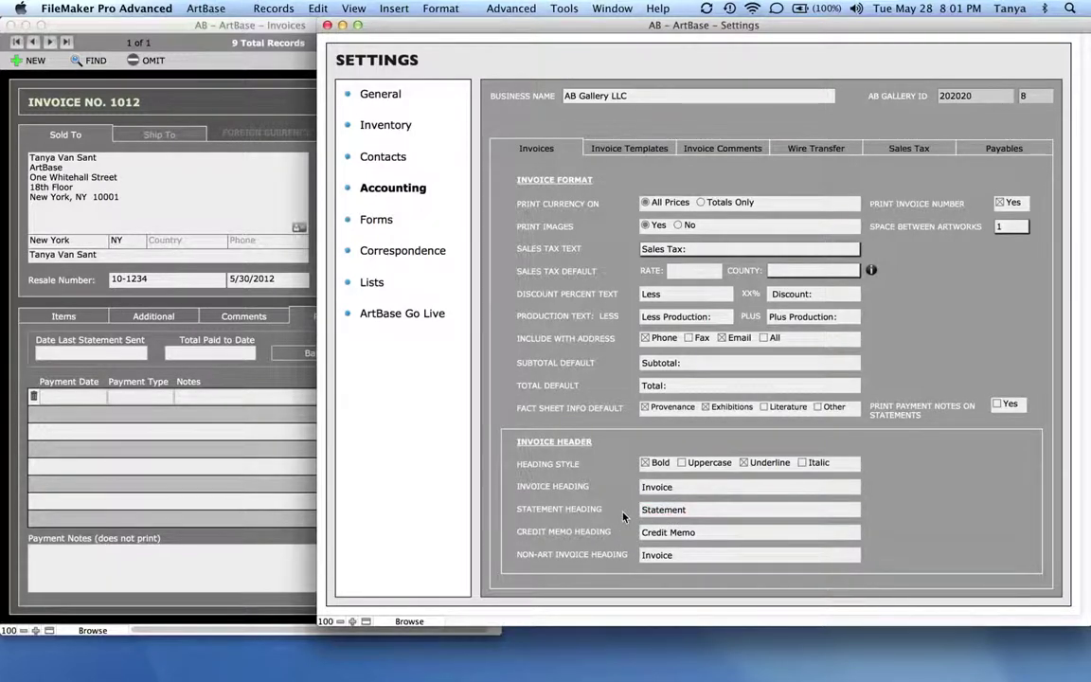
# Step: Look at the Credit Memo and Non-Art Invoice heading defaults in the invoice header settings
pyautogui.click(698, 532)
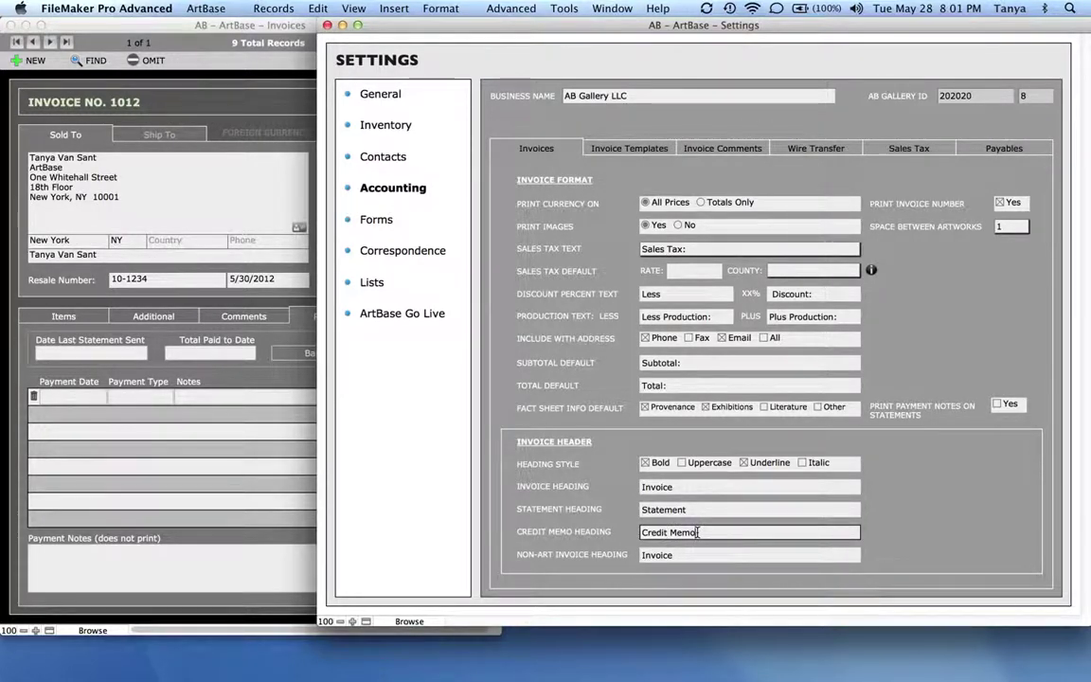
pyautogui.click(692, 556)
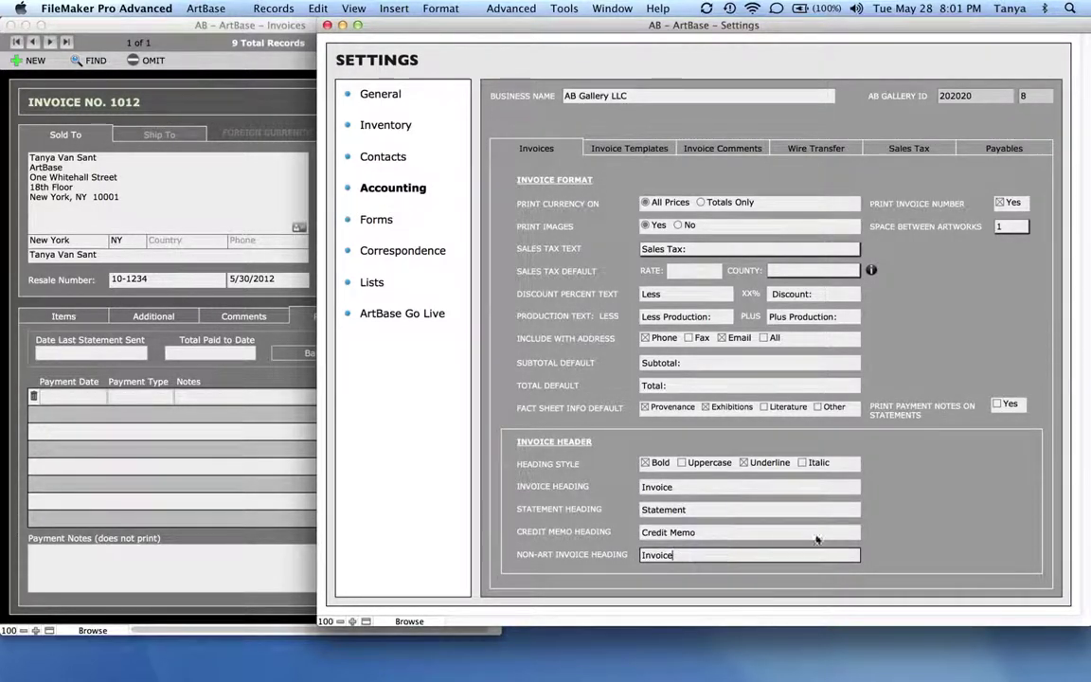
pyautogui.click(937, 497)
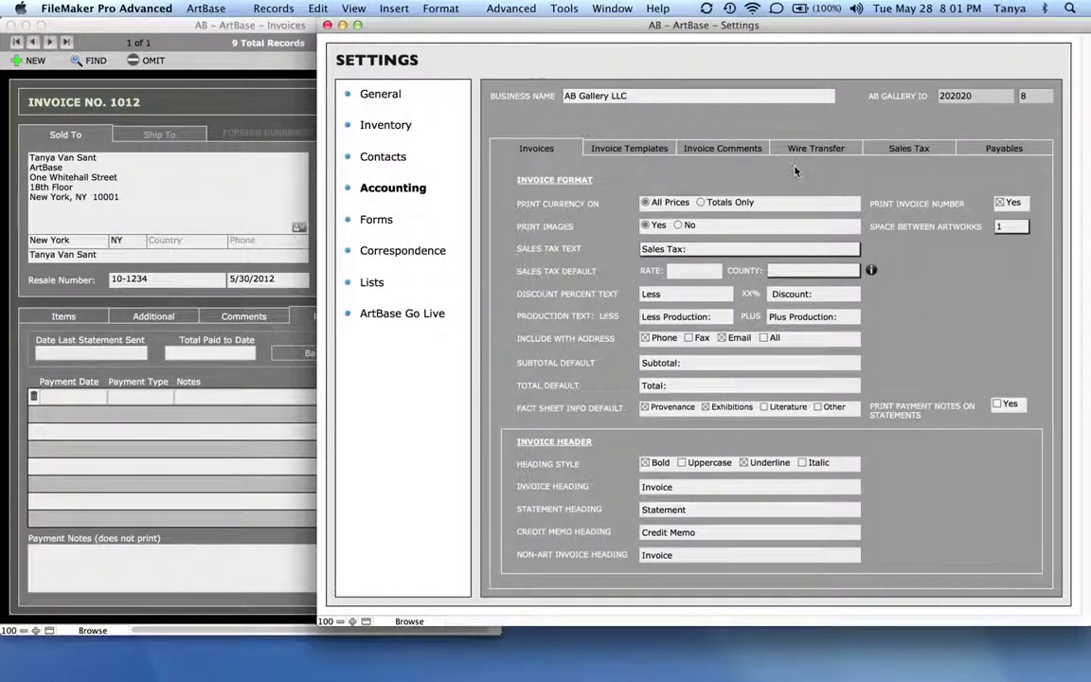
# Step: Examine larger views of invoice template options 1 through 6 and the available template numbers, keeping the current template
pyautogui.click(641, 148)
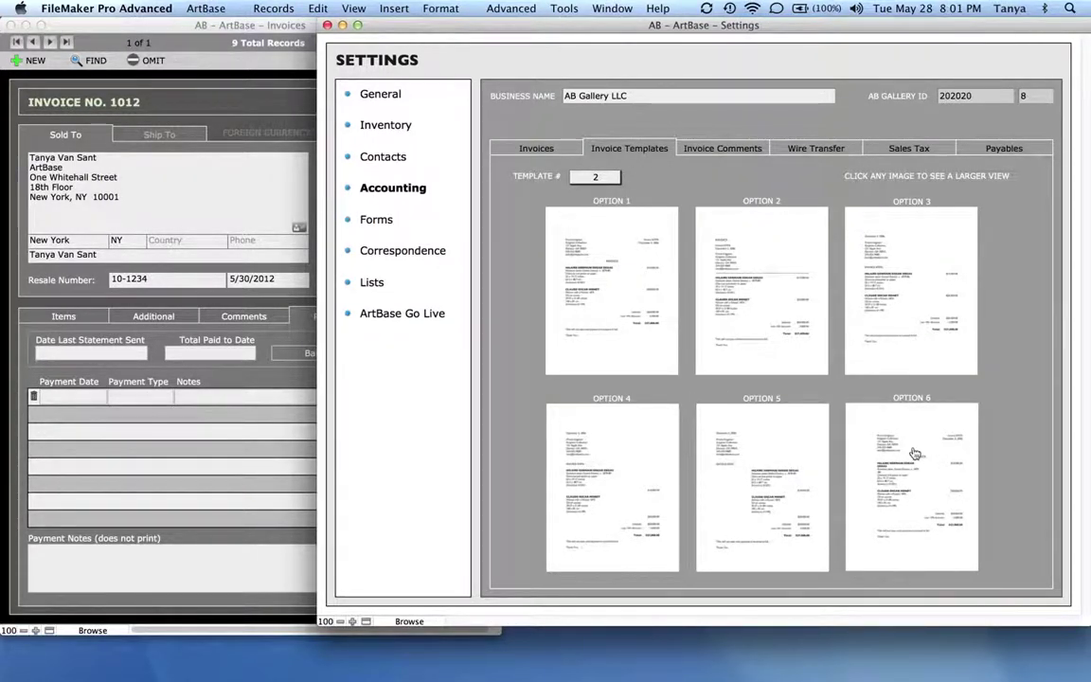
pyautogui.click(613, 308)
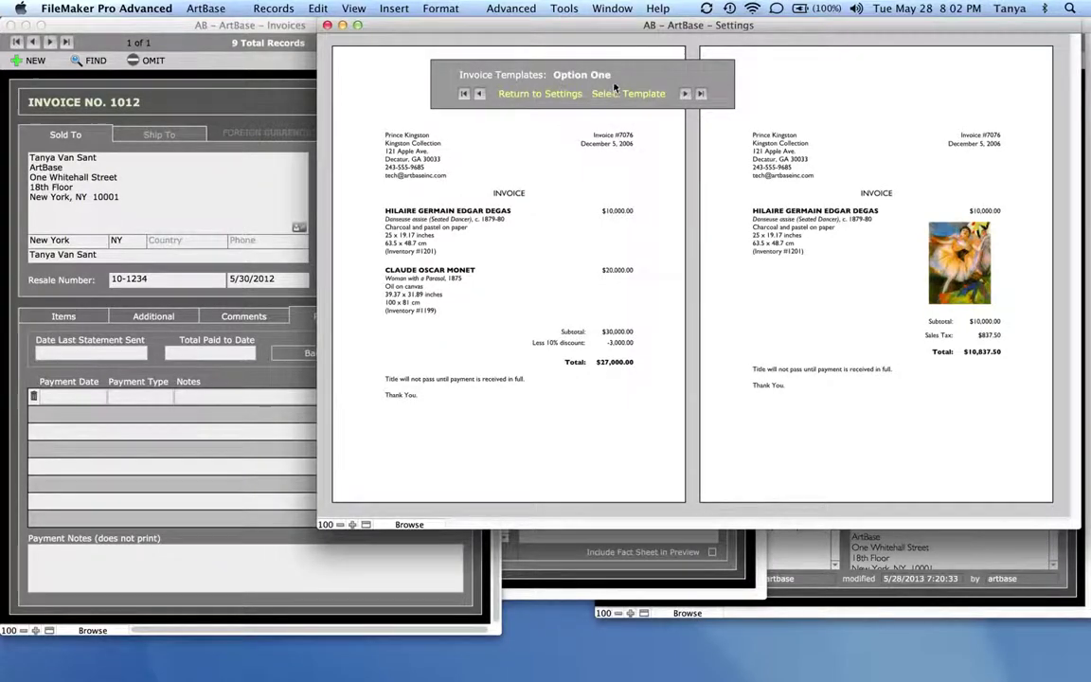
pyautogui.click(686, 96)
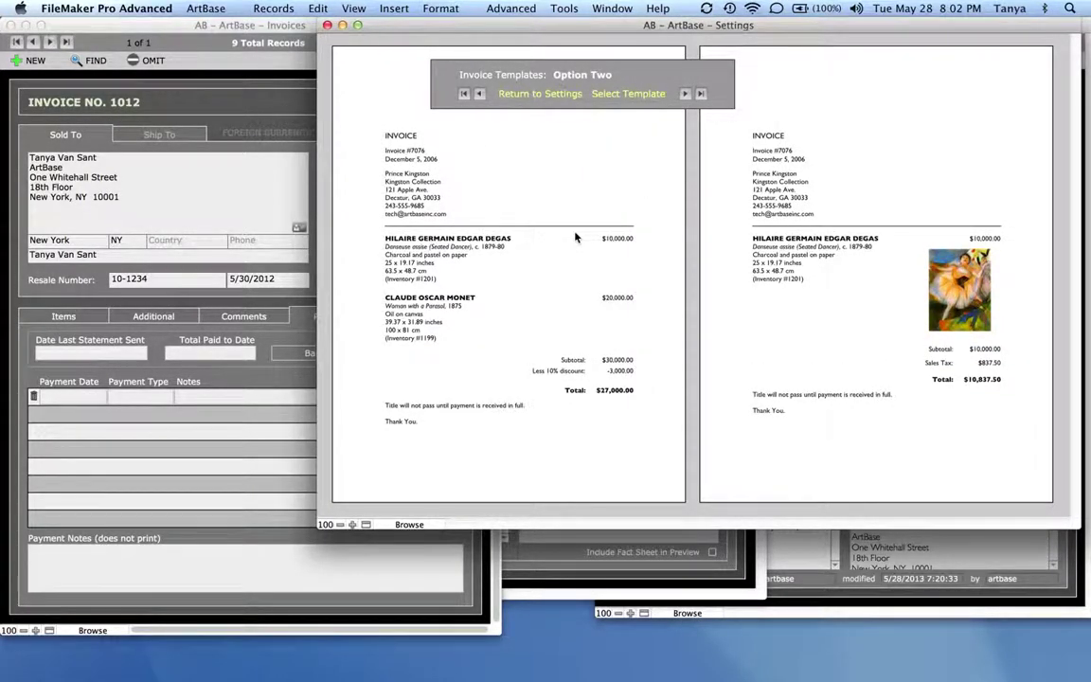
pyautogui.click(685, 94)
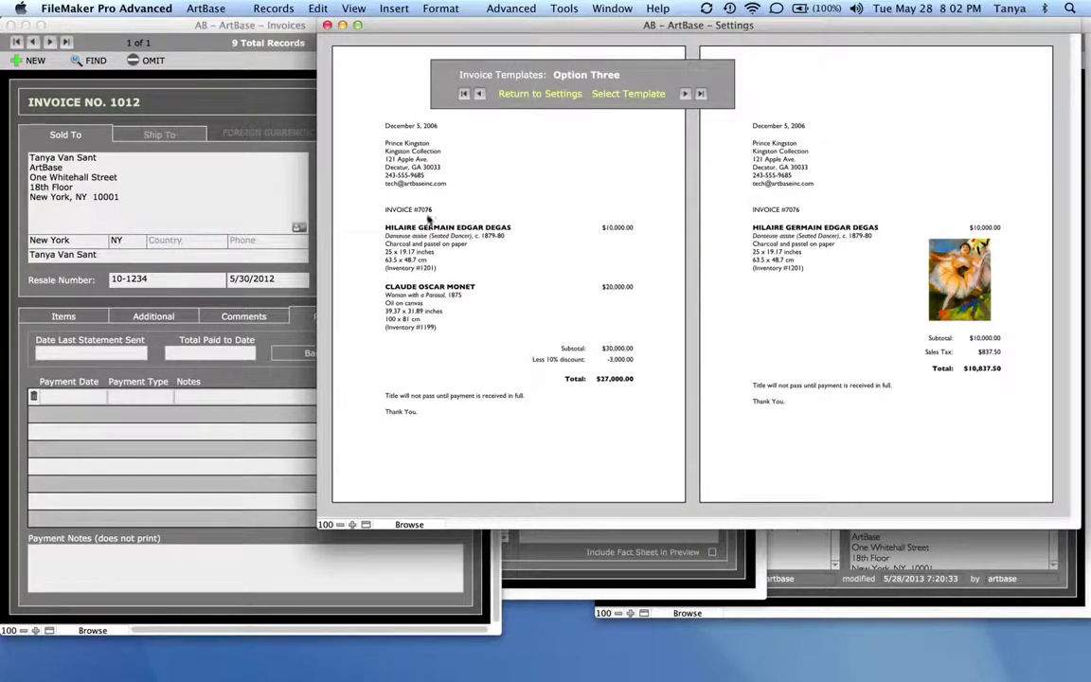
pyautogui.click(685, 94)
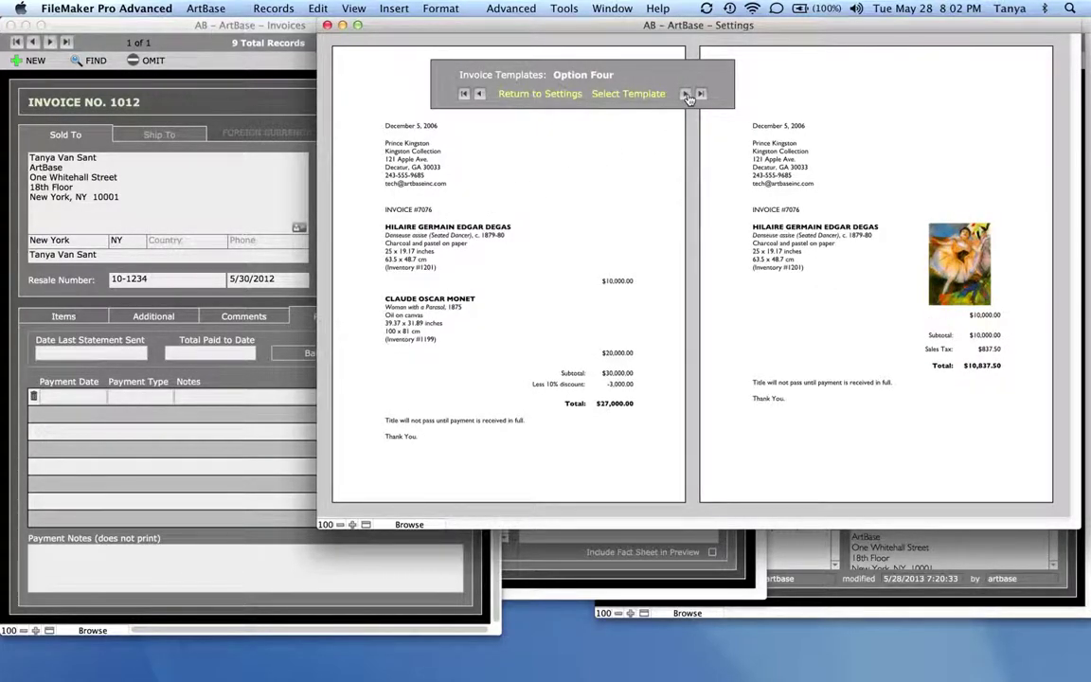
pyautogui.click(686, 95)
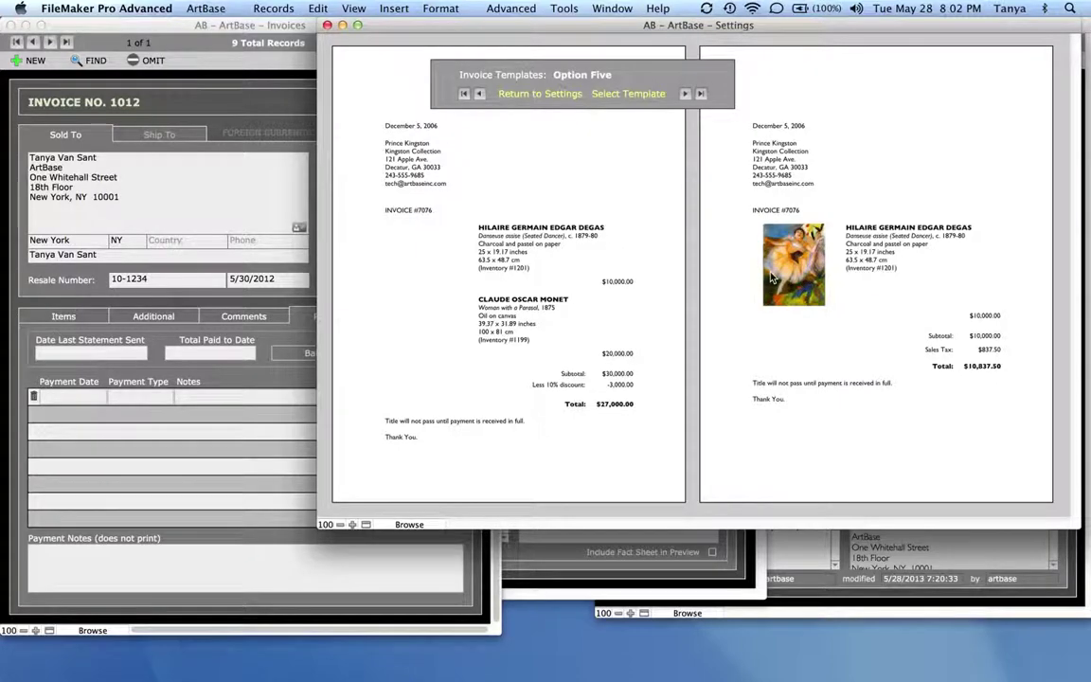
pyautogui.click(684, 95)
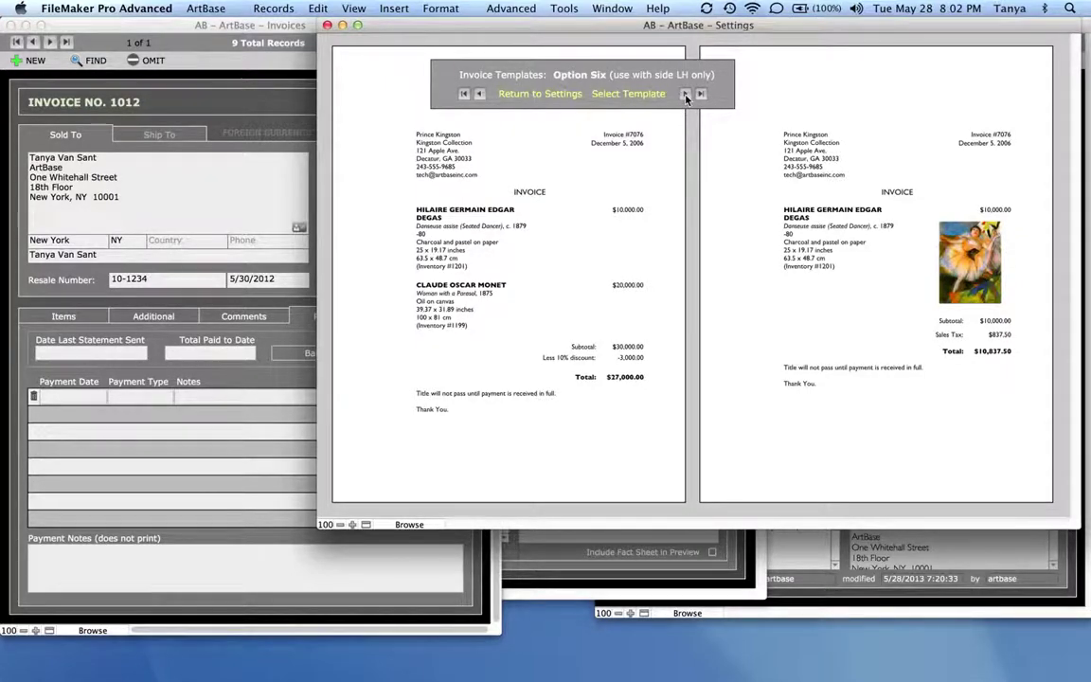
pyautogui.click(540, 94)
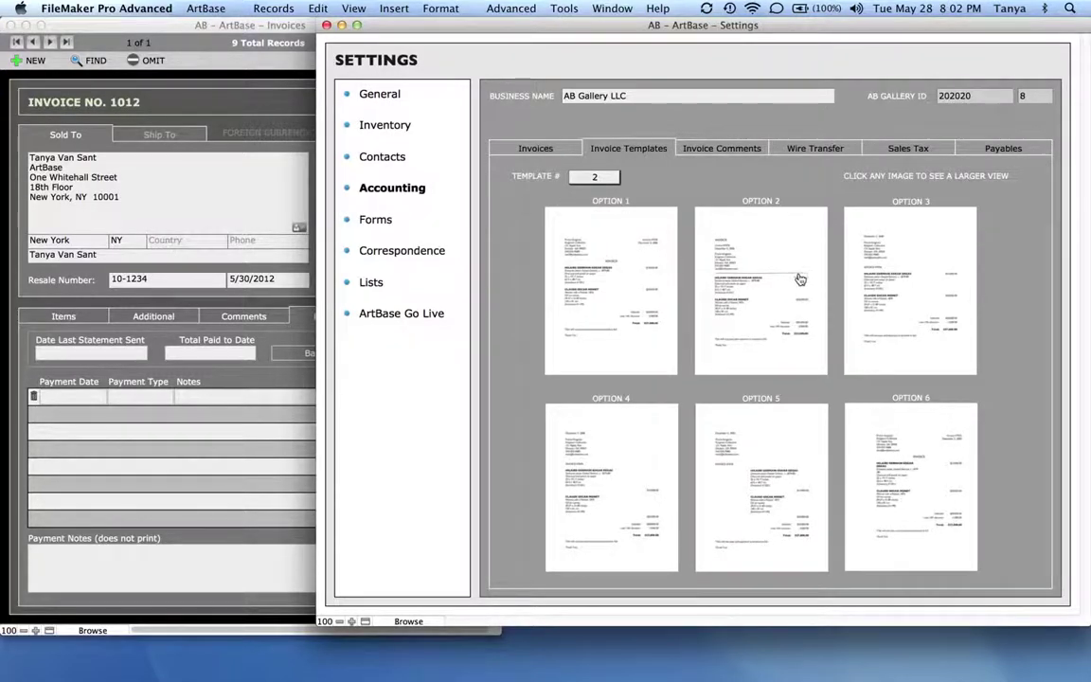
pyautogui.click(599, 181)
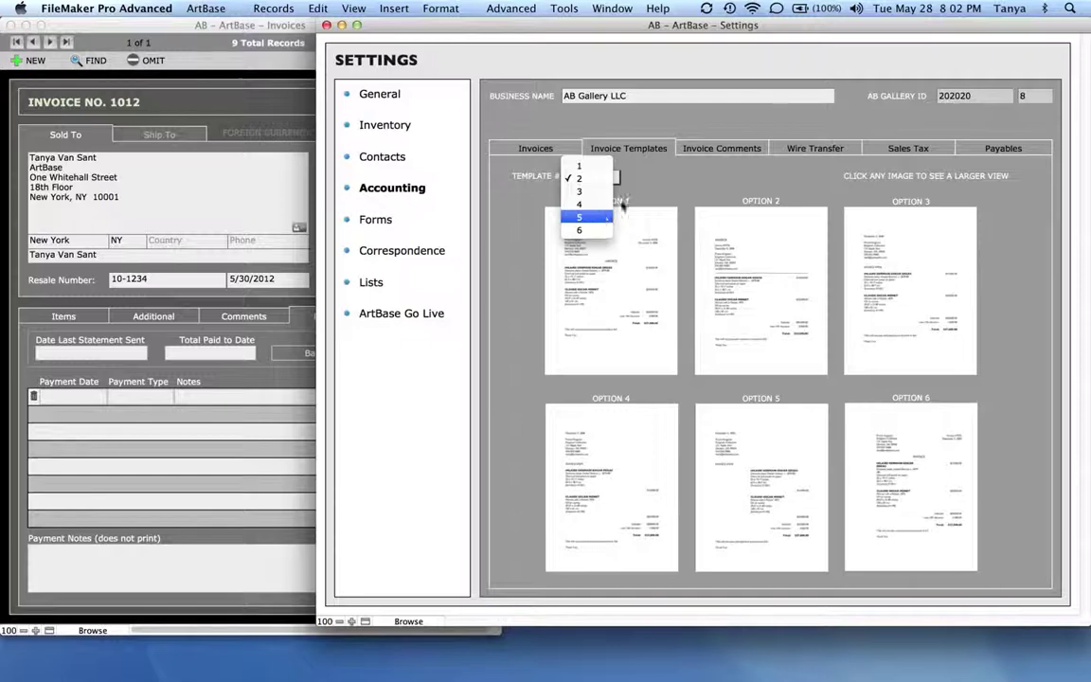
pyautogui.click(621, 150)
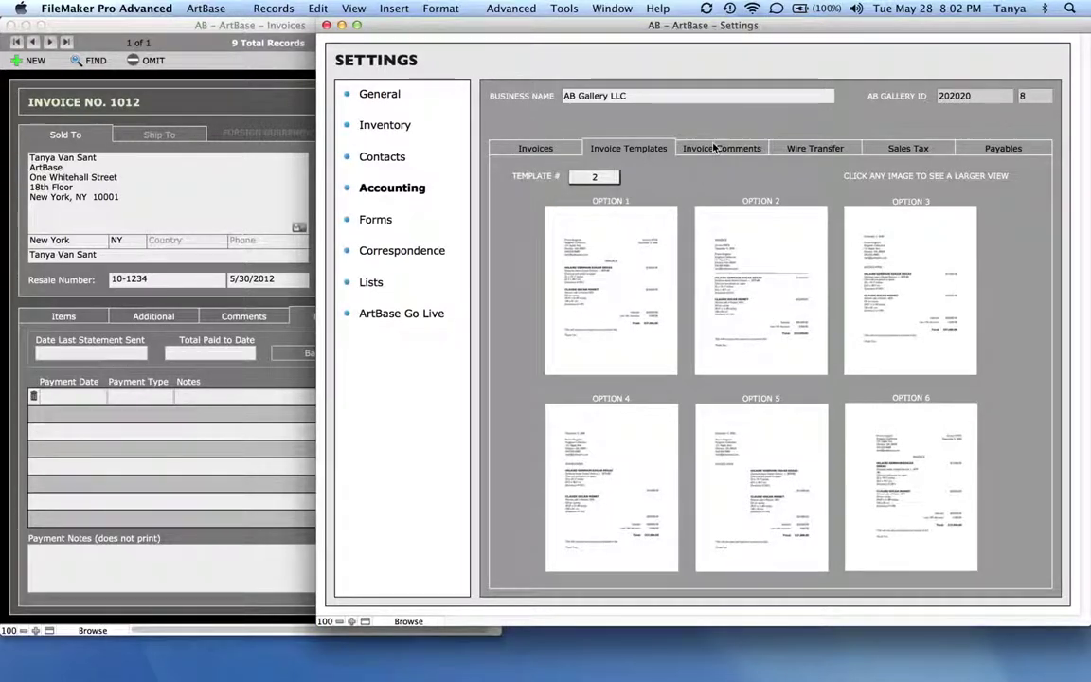
# Step: Review the default invoice comments in the settings and preview the invoice to see where they print
pyautogui.click(716, 148)
pyautogui.moveTo(626, 248); pyautogui.dragTo(666, 191)
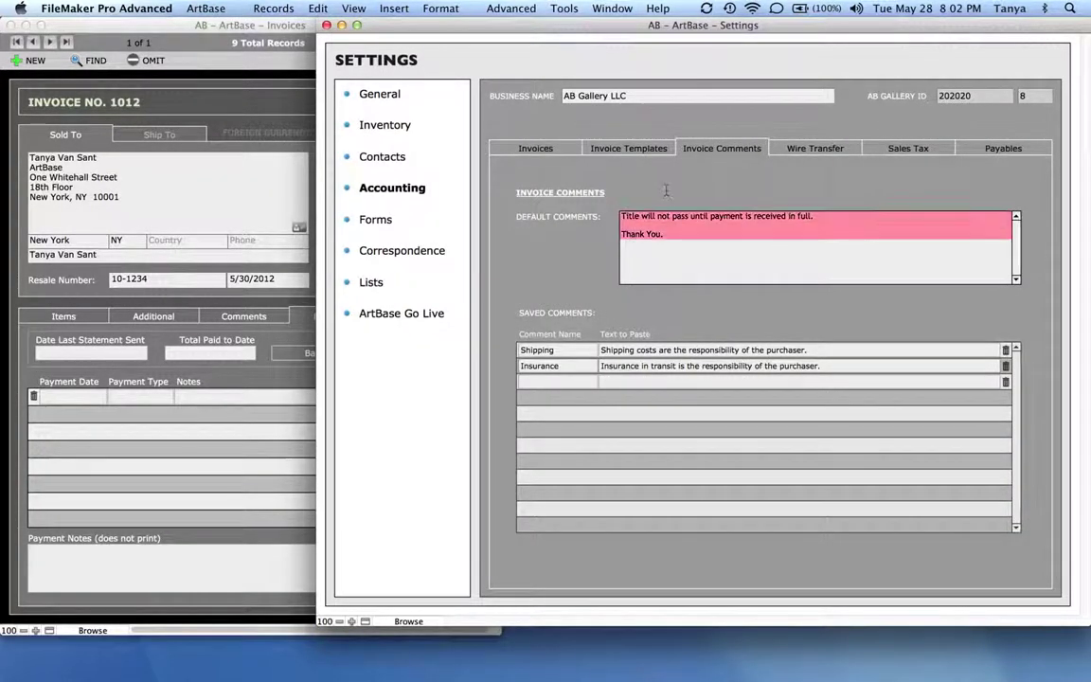
pyautogui.click(666, 194)
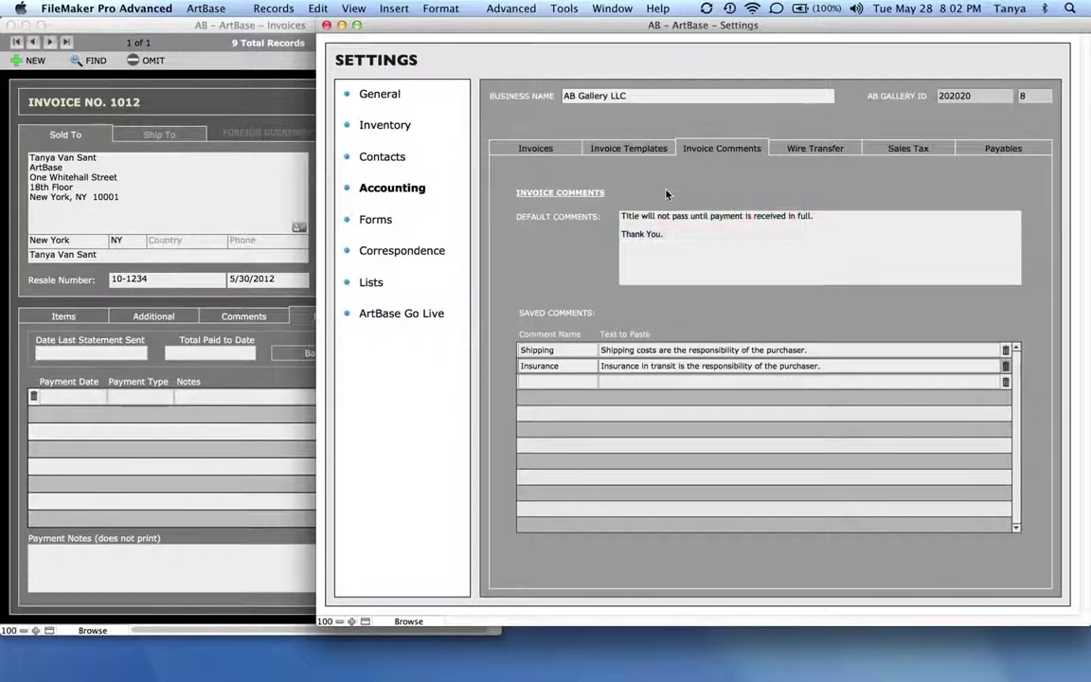
pyautogui.click(230, 272)
pyautogui.click(416, 59)
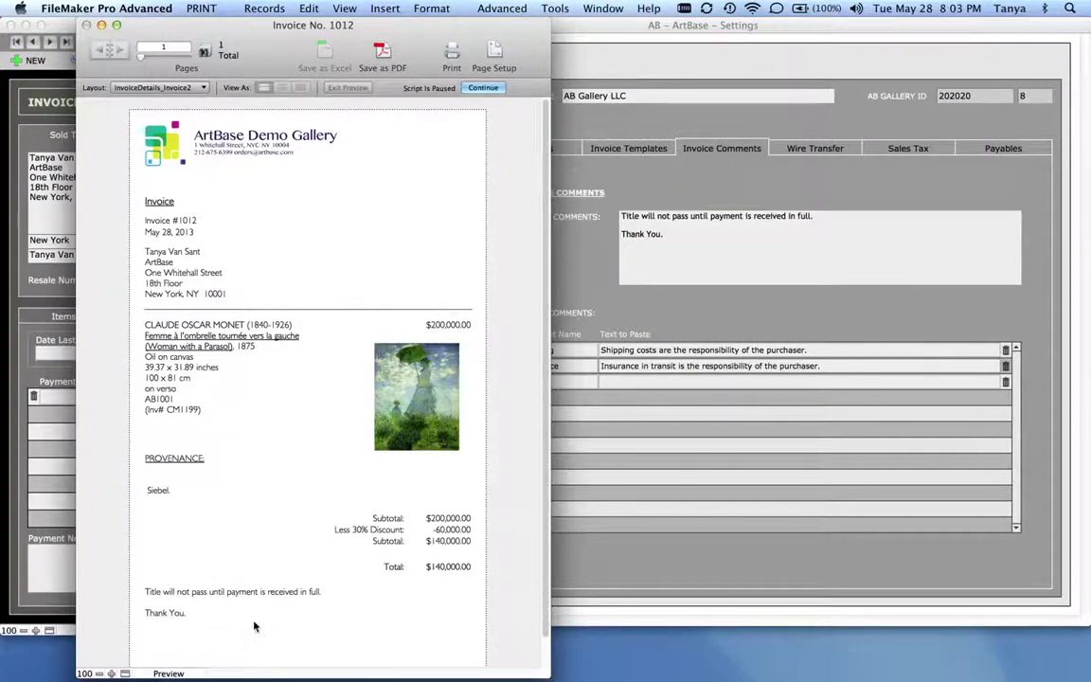
pyautogui.click(483, 87)
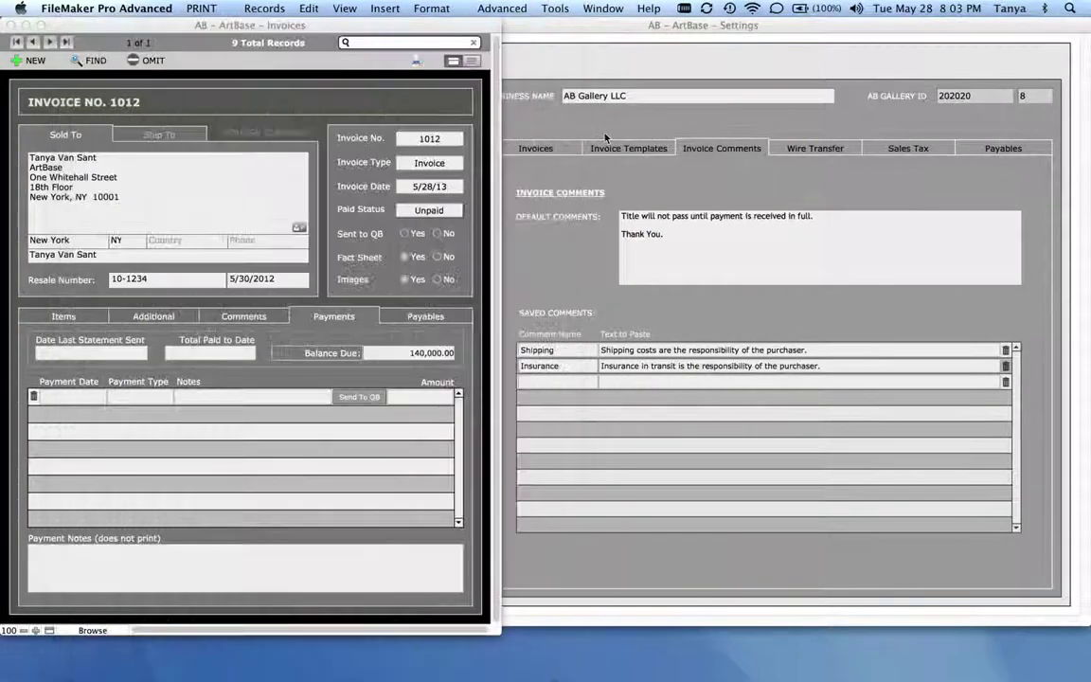
pyautogui.click(574, 296)
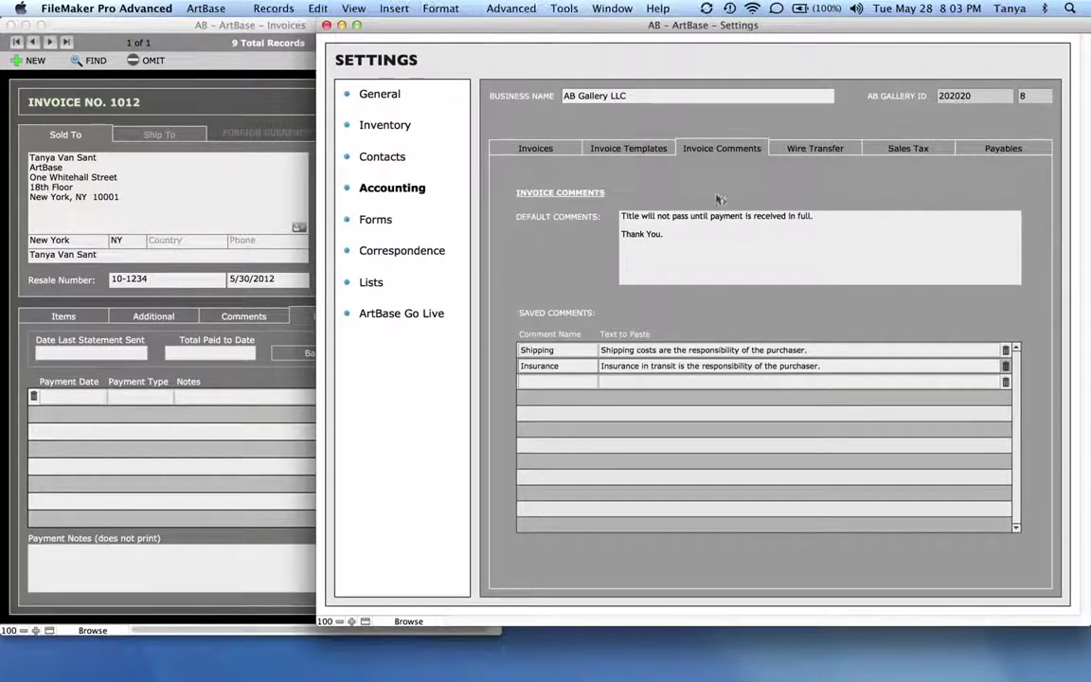
# Step: Replace the word "pass" in the invoice's comments with "kjkjhkh"
pyautogui.click(268, 305)
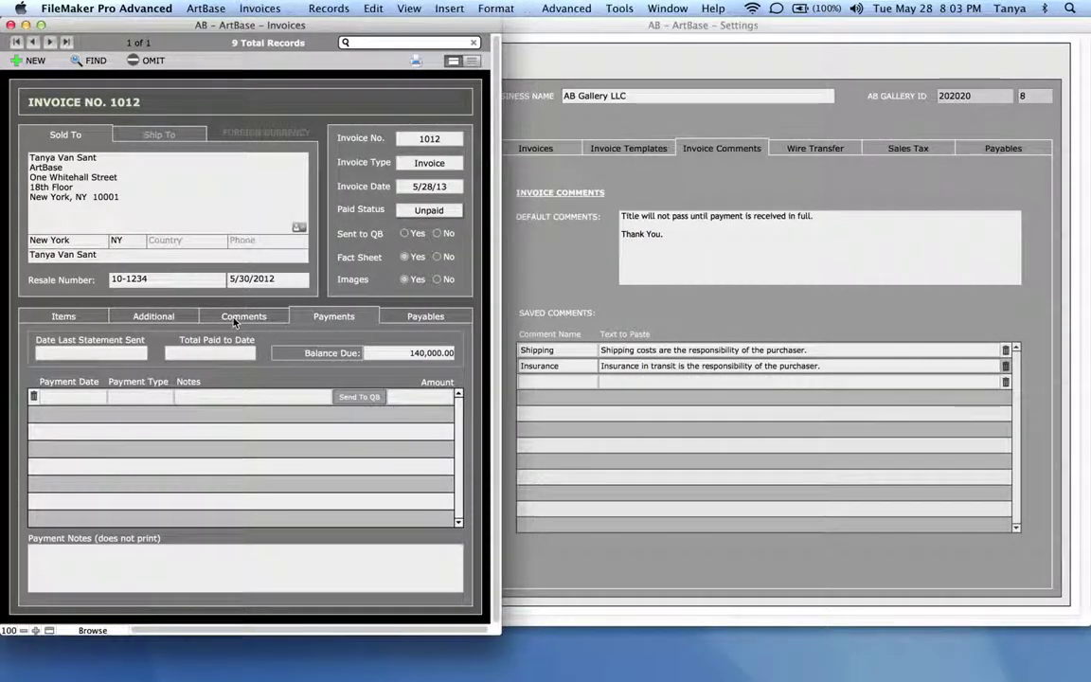
pyautogui.click(241, 317)
pyautogui.doubleClick(88, 350)
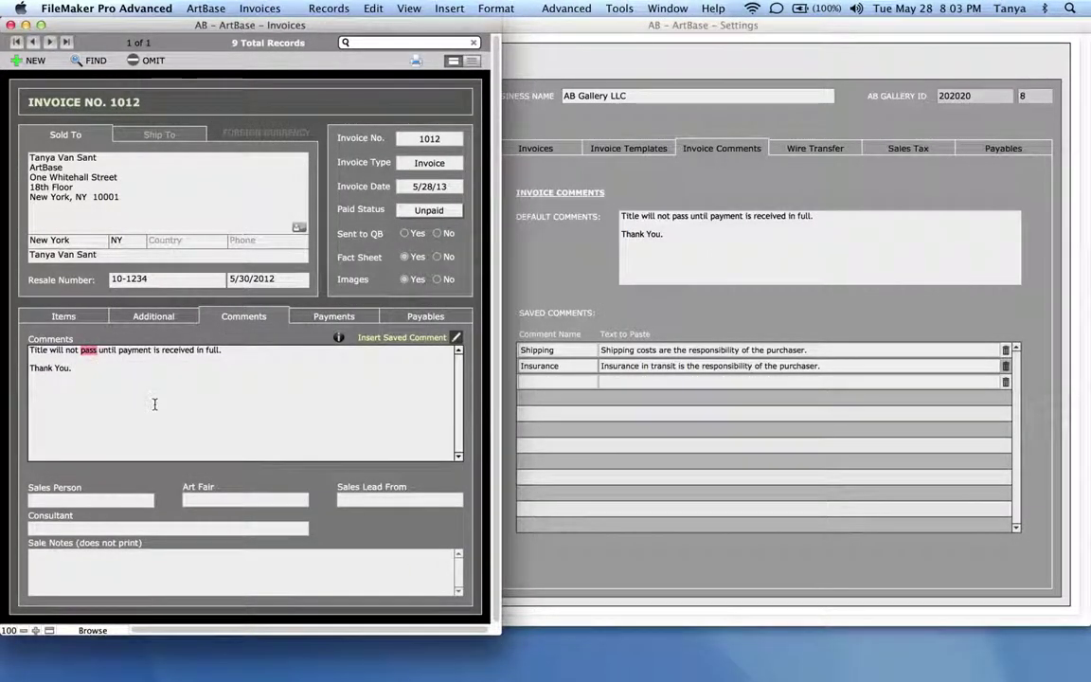
pyautogui.write('kjkjhkh')
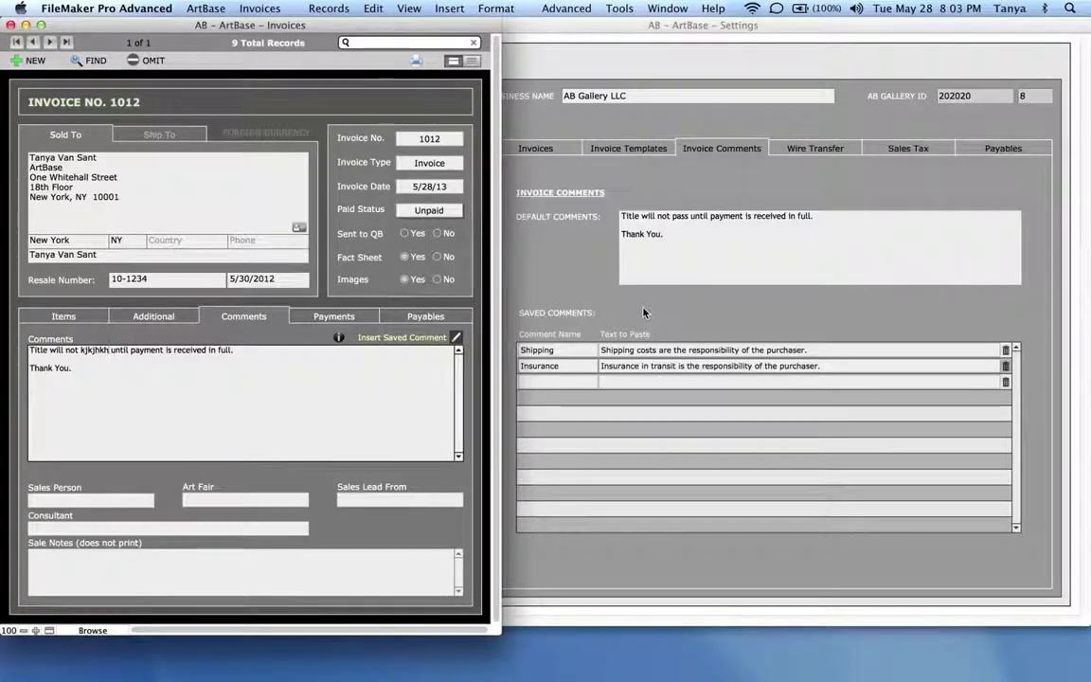
# Step: Check the saved comments in the settings and insert the saved Shipping comment after "kjkjhkh" in the invoice's comments, separated by a space
pyautogui.click(579, 356)
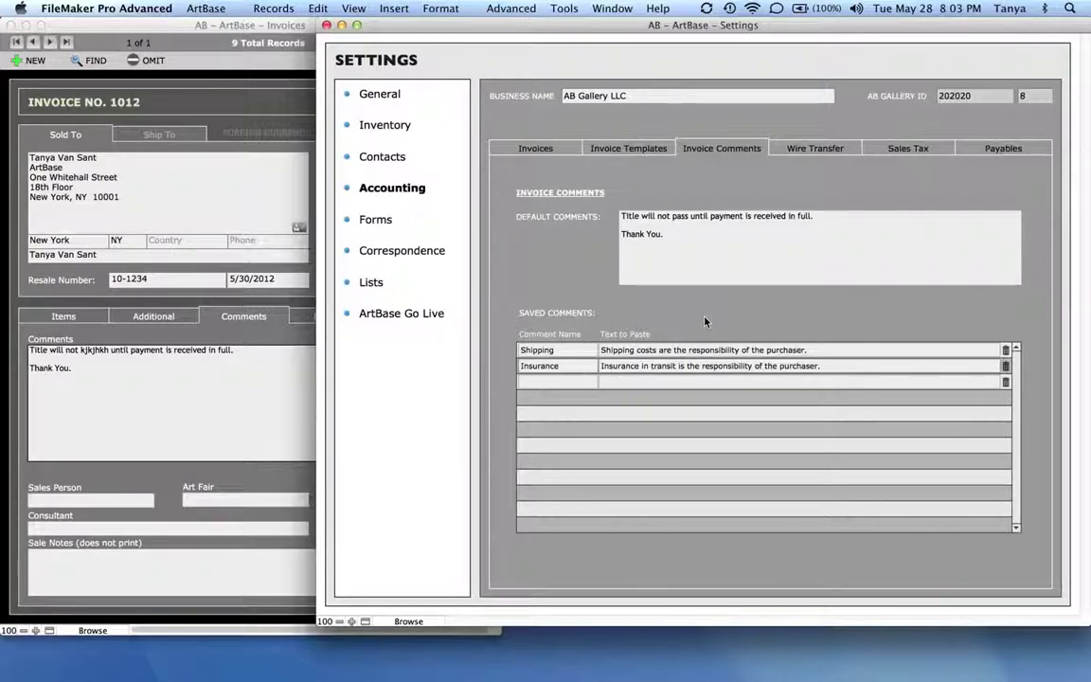
pyautogui.click(266, 331)
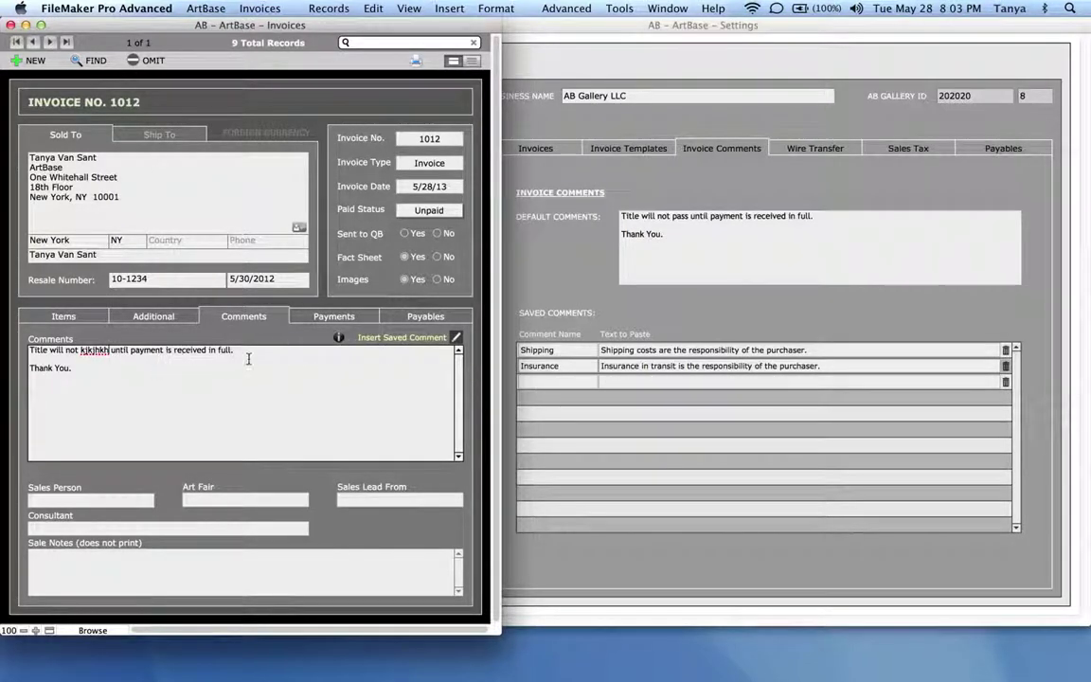
pyautogui.click(424, 343)
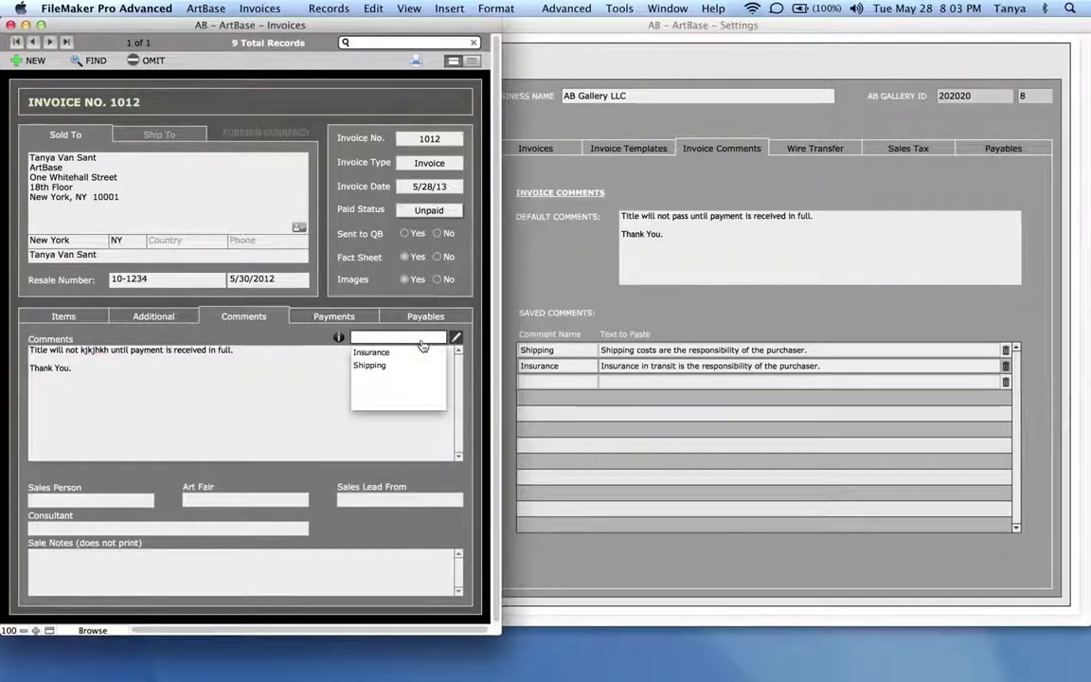
pyautogui.click(380, 369)
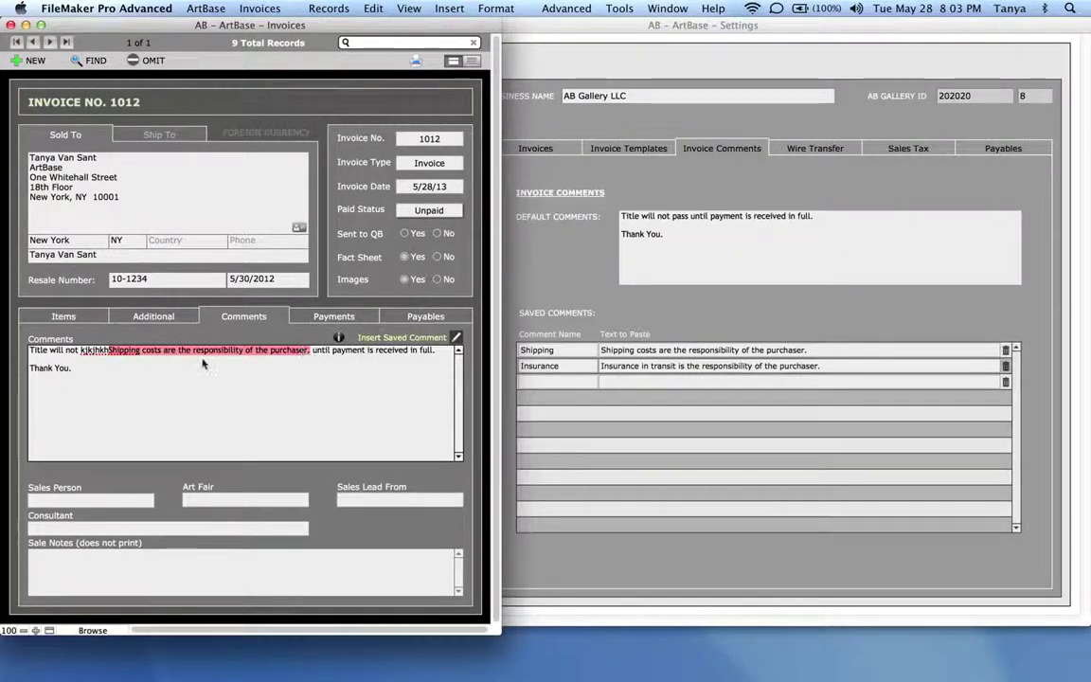
pyautogui.click(114, 367)
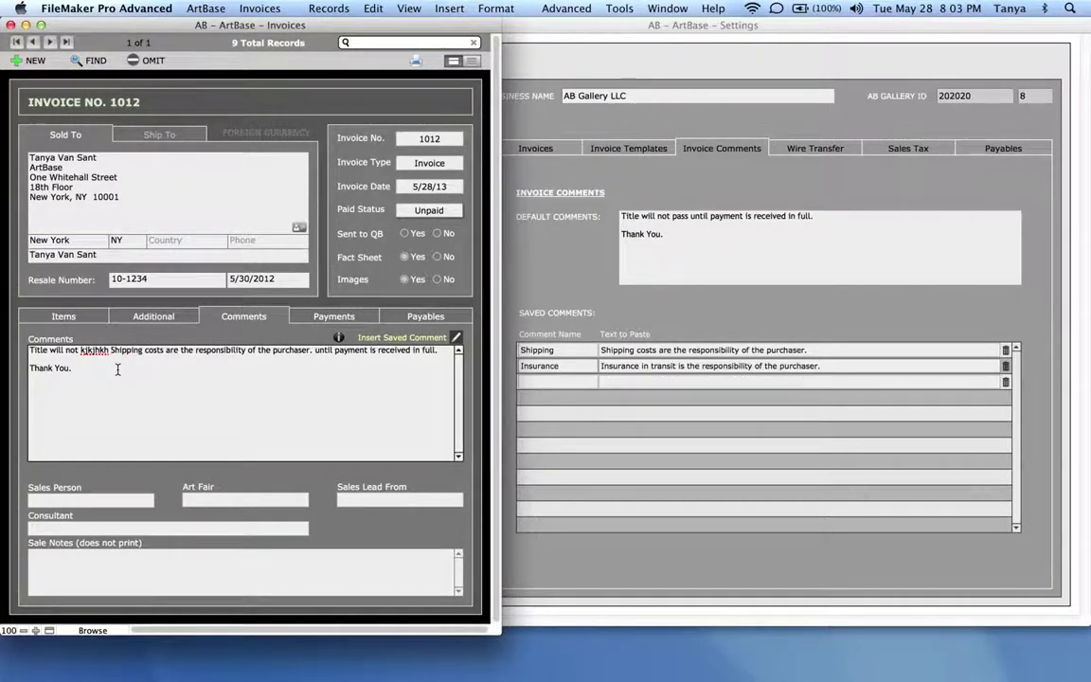
# Step: Open the wire transfer instructions in the accounting settings
pyautogui.click(618, 277)
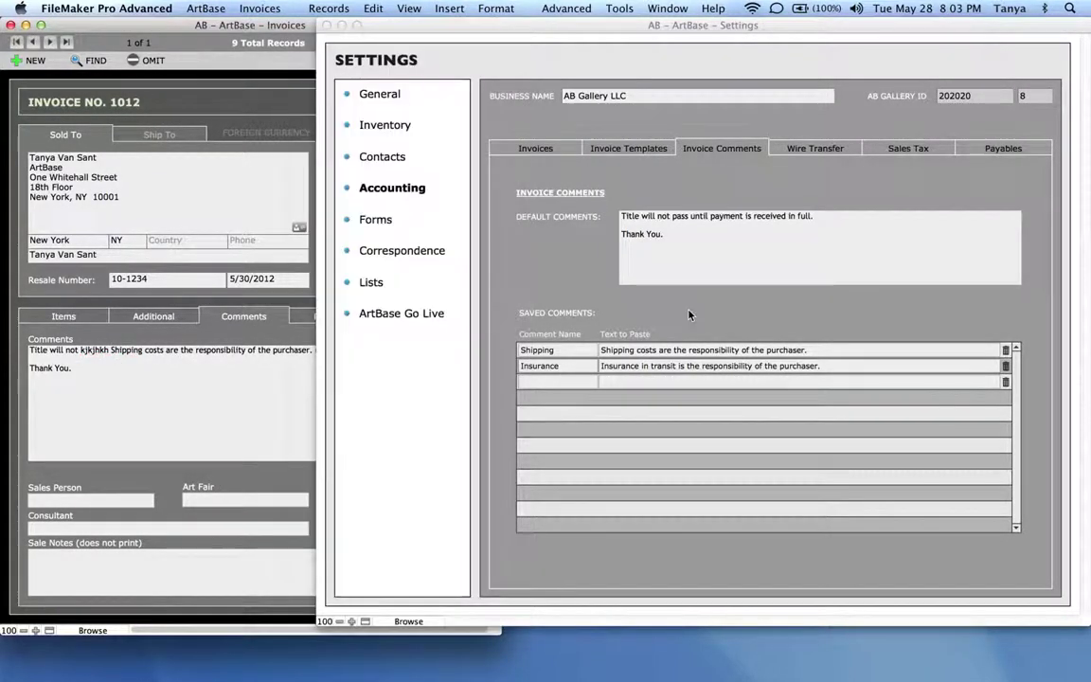
pyautogui.click(796, 152)
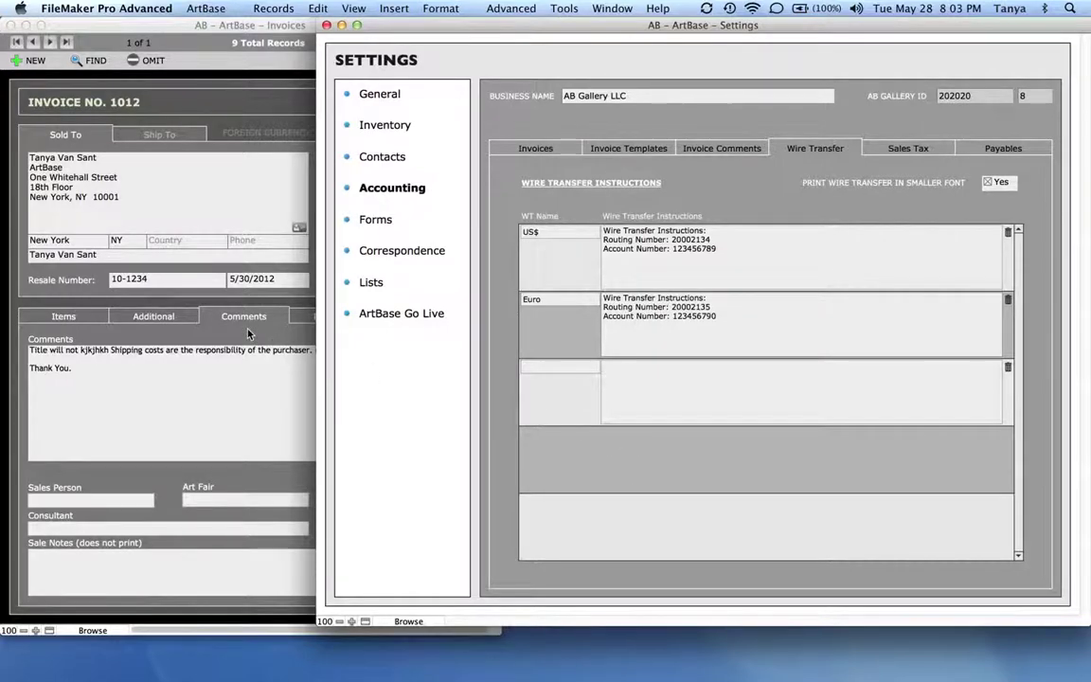
# Step: Set the wire transfer on the invoice's items to Euro
pyautogui.click(223, 296)
pyautogui.click(97, 320)
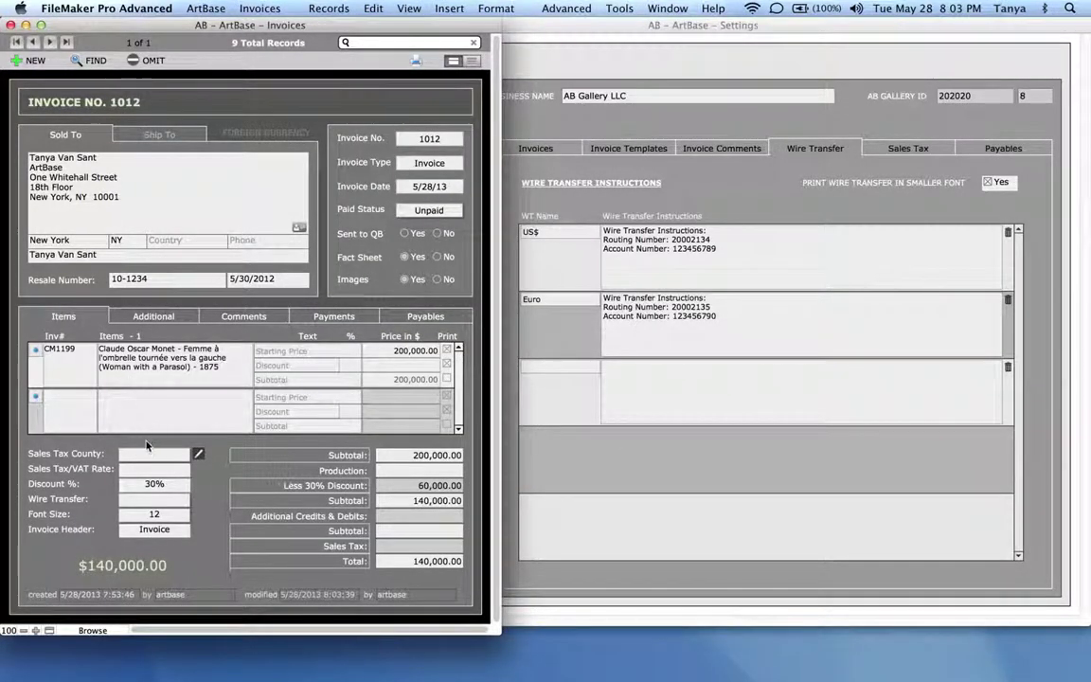
pyautogui.click(170, 498)
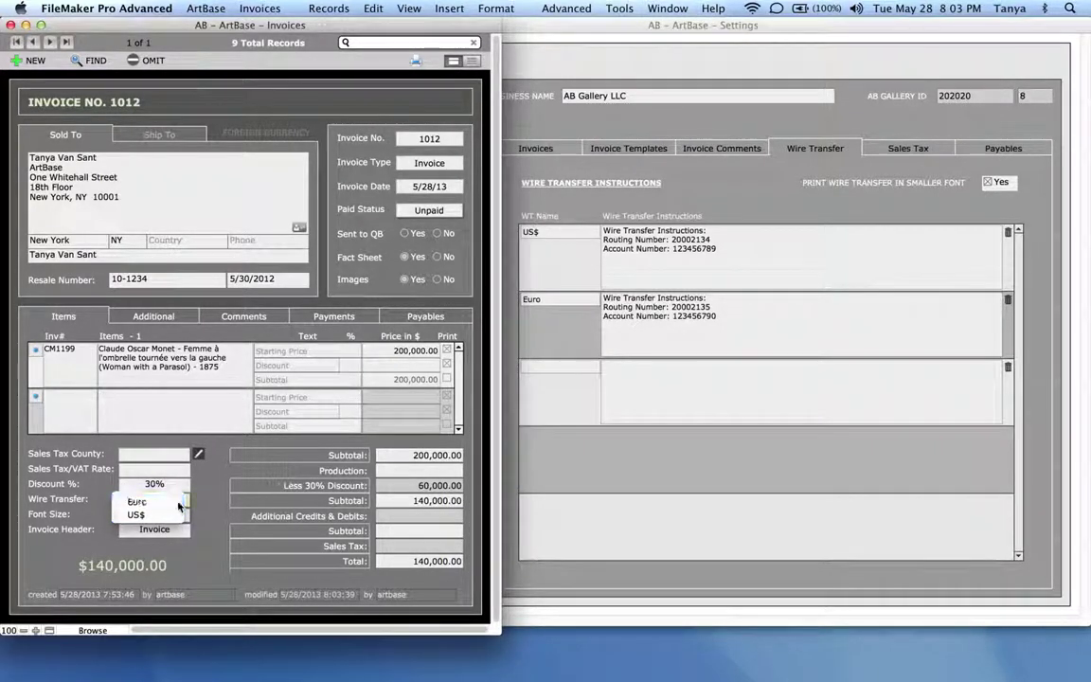
pyautogui.click(177, 502)
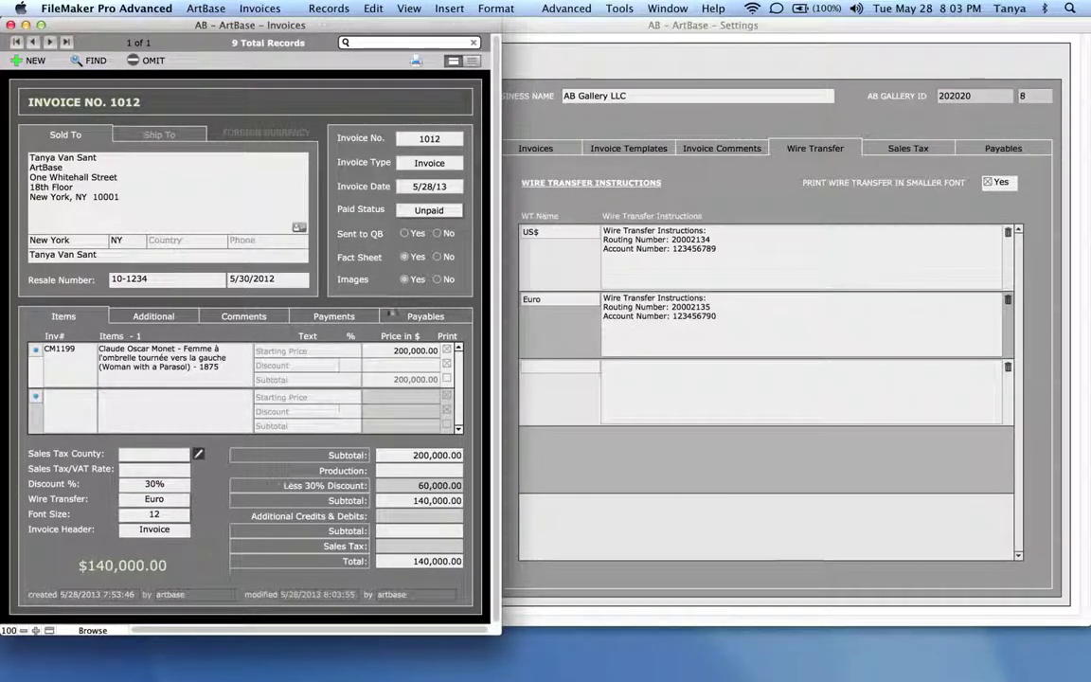
# Step: Preview the invoice and check on its second page where the wire transfer instructions print
pyautogui.click(415, 60)
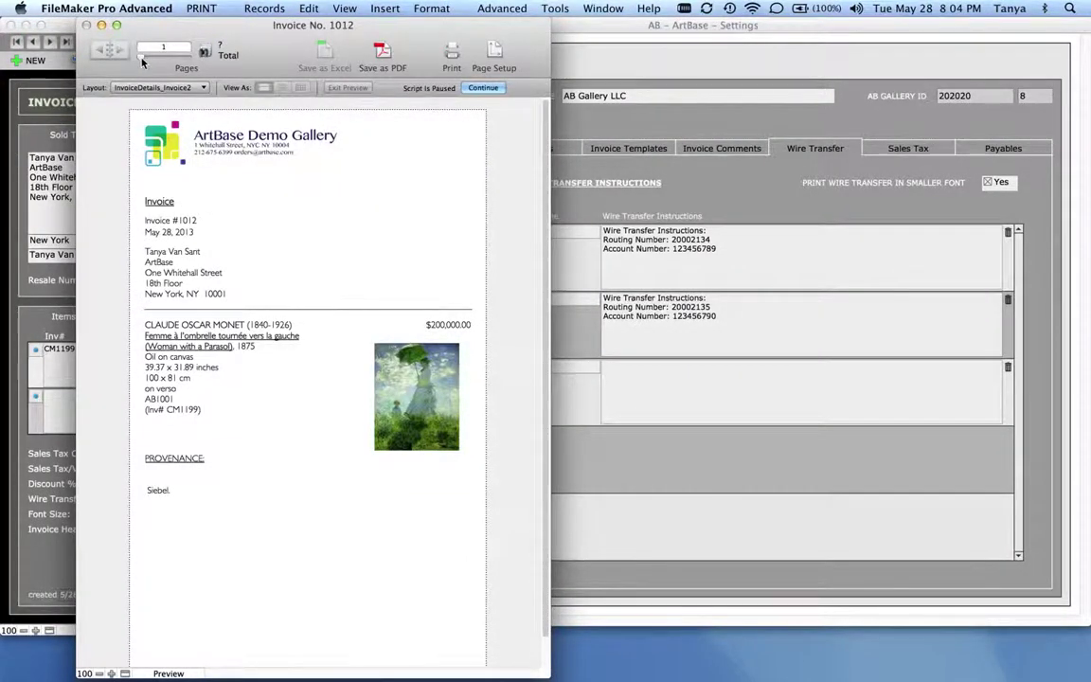
pyautogui.click(121, 53)
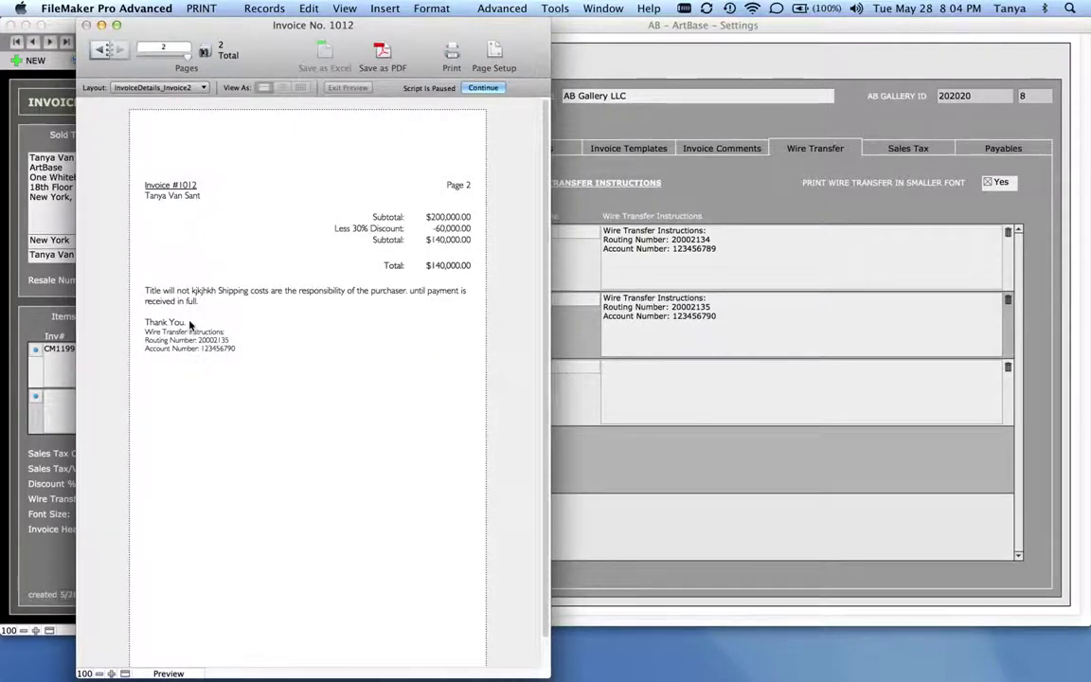
pyautogui.click(469, 89)
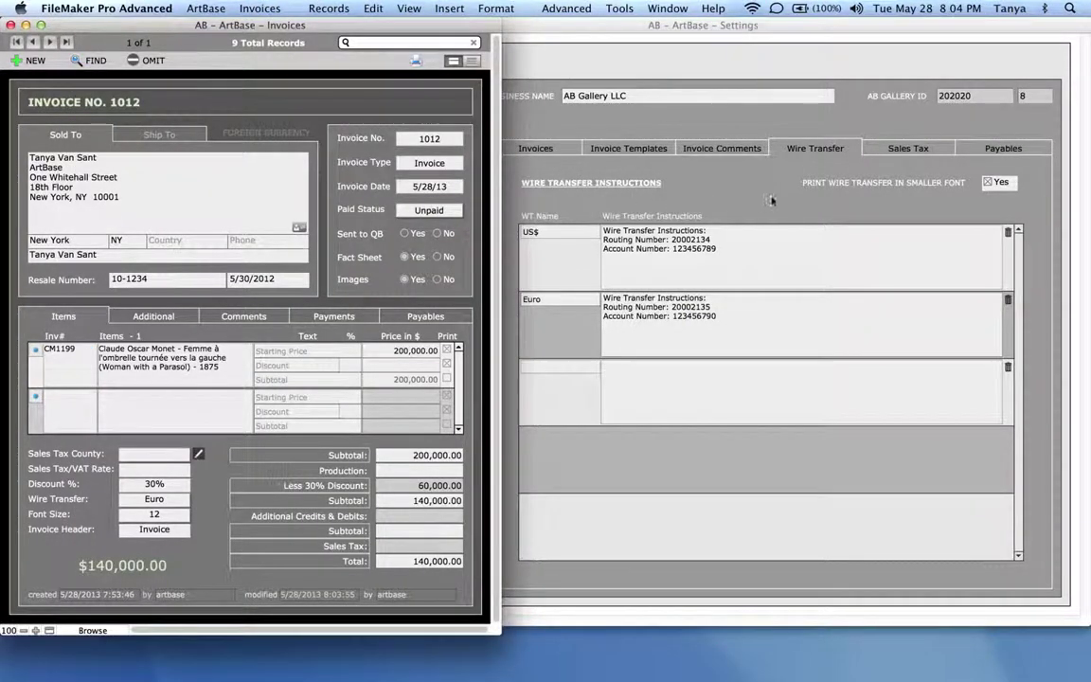
# Step: Open the sales tax options in the accounting settings and examine how the New York rate is entered
pyautogui.click(833, 200)
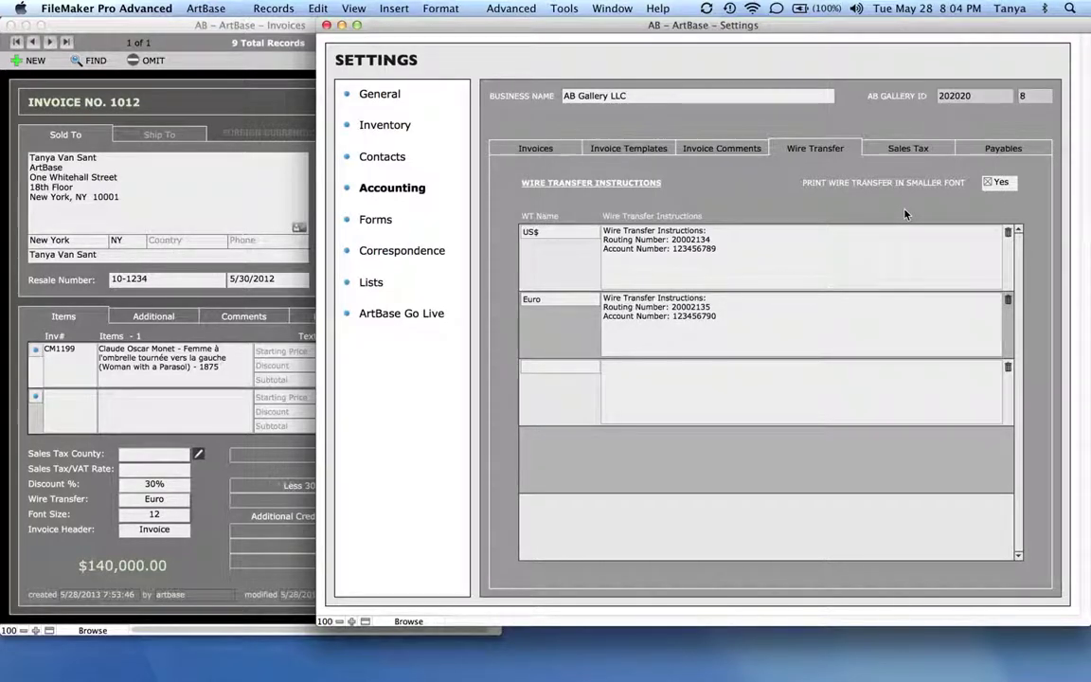
pyautogui.click(928, 150)
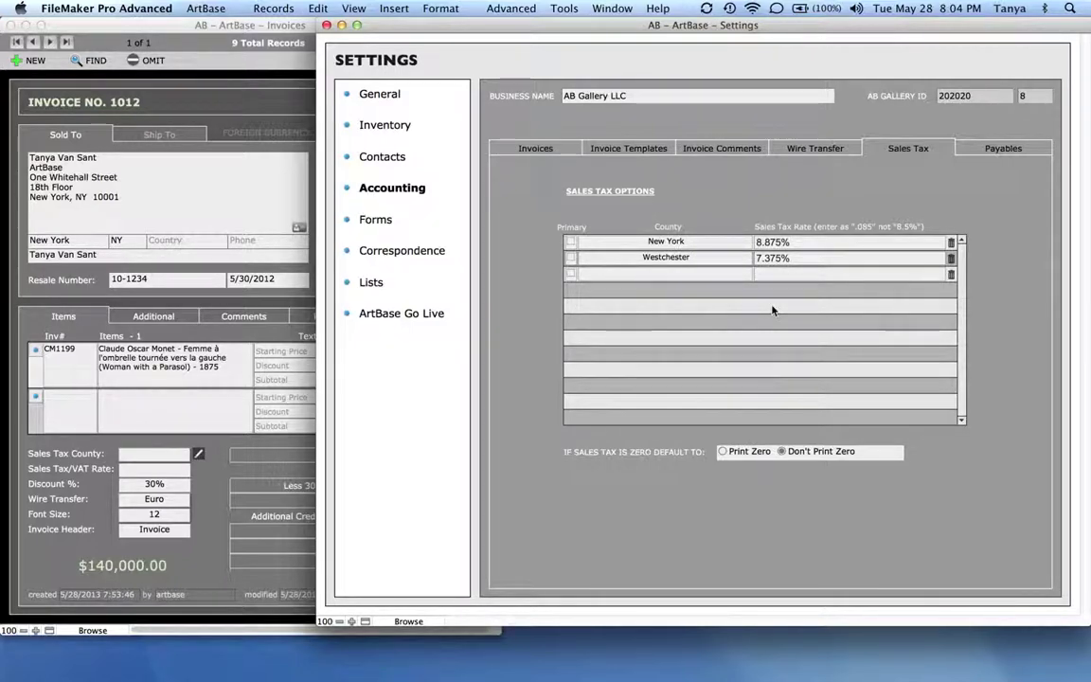
pyautogui.click(797, 243)
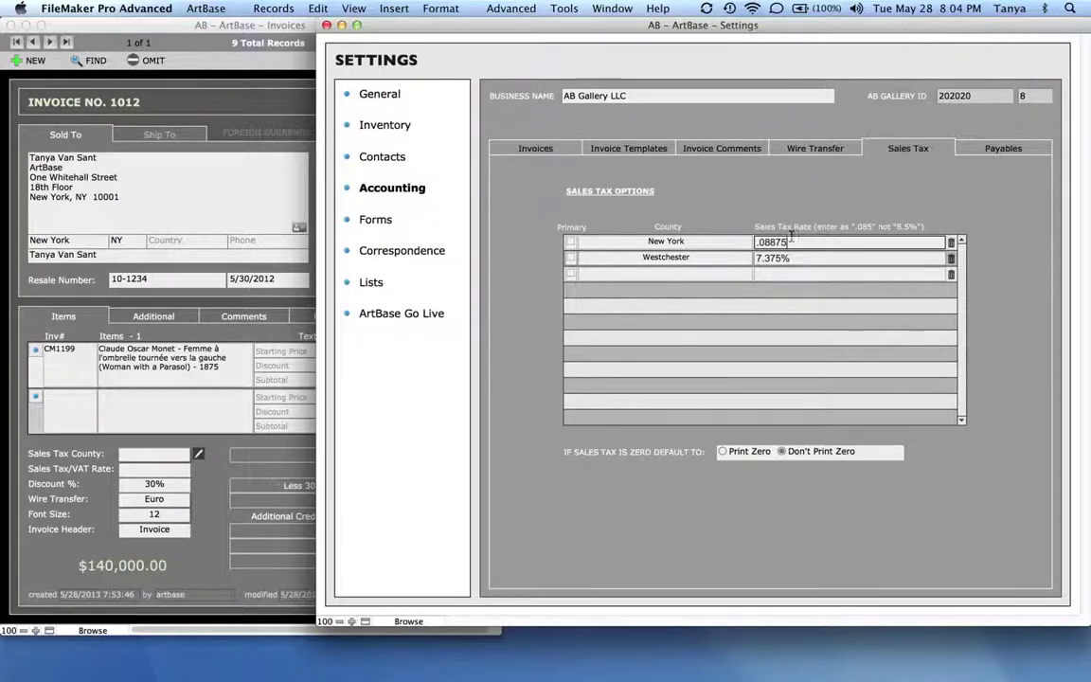
pyautogui.click(656, 179)
# Step: Set the invoice's sales tax county to New York
pyautogui.click(184, 429)
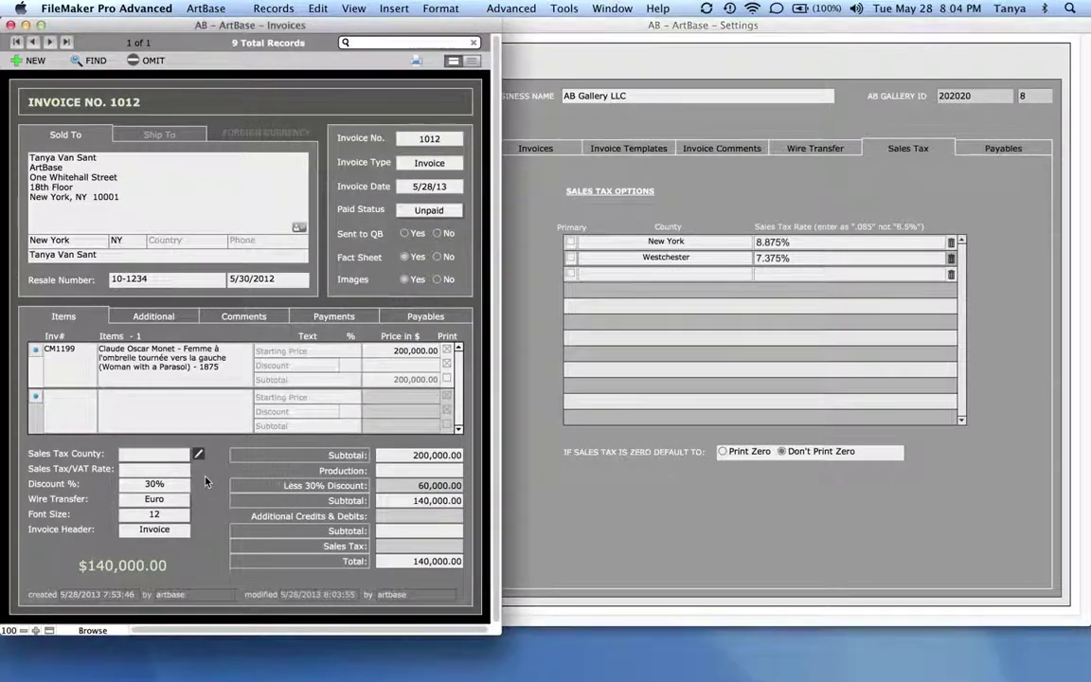
pyautogui.click(151, 460)
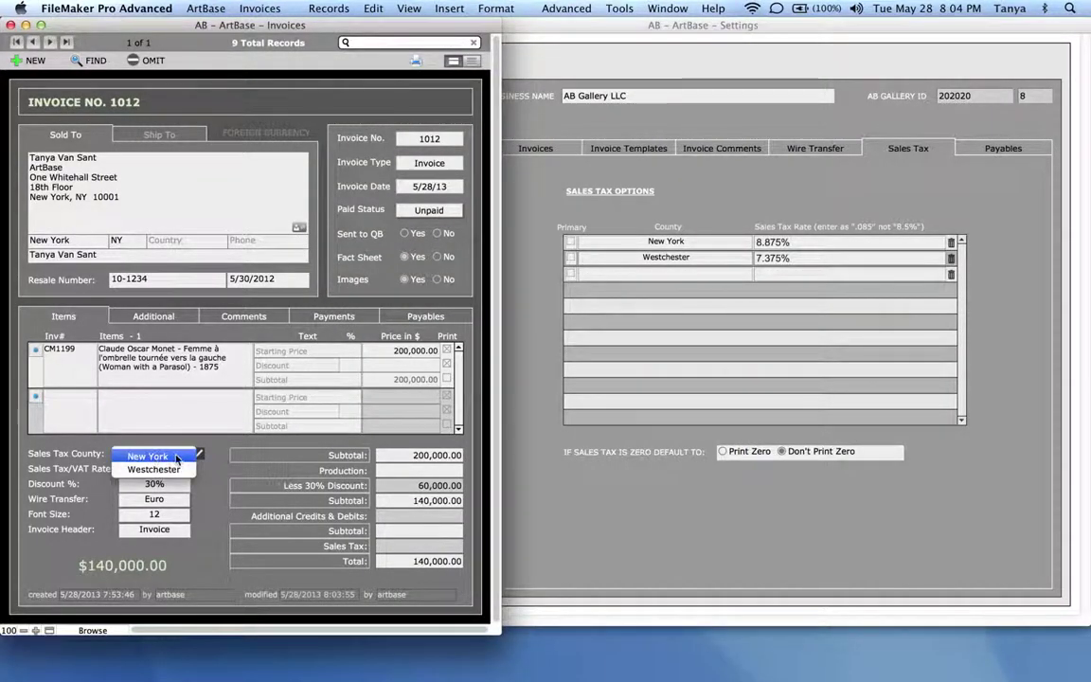
pyautogui.click(173, 462)
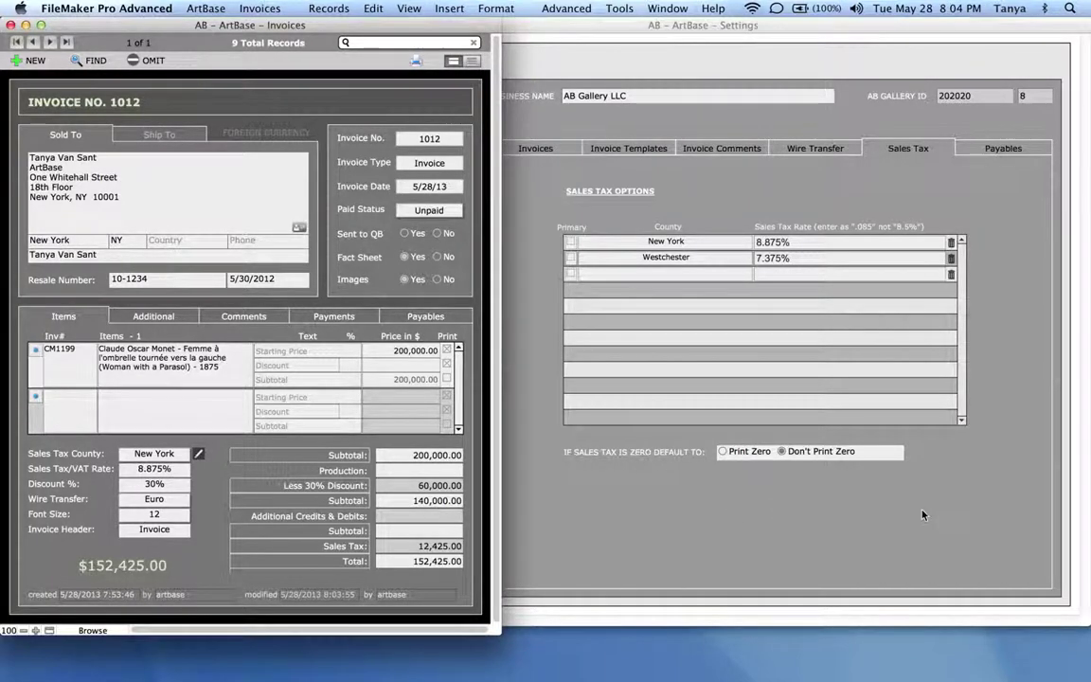
# Step: Set the accounting default for zero sales tax to Print Zero
pyautogui.click(830, 459)
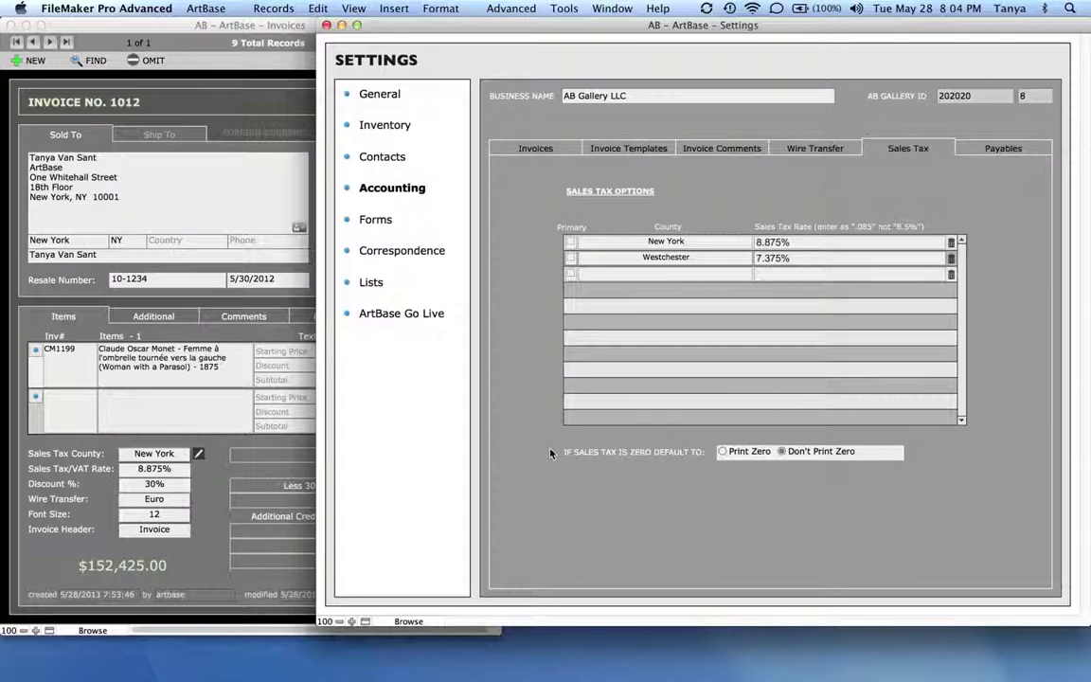
pyautogui.click(739, 455)
pyautogui.click(426, 481)
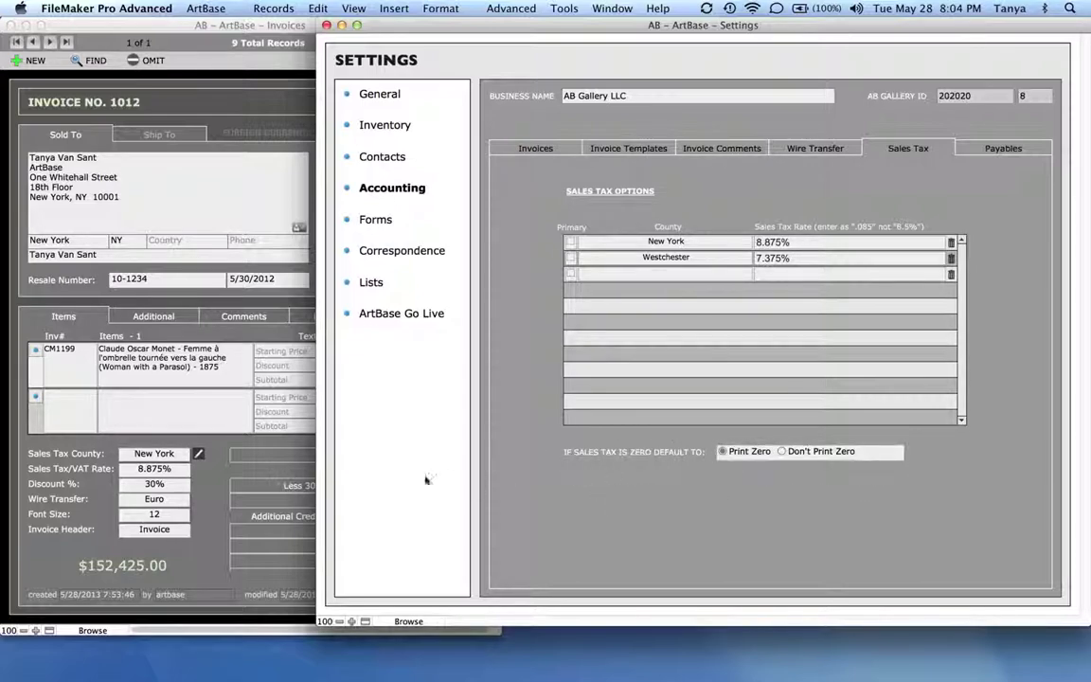
# Step: Clear the sales tax county and the sales tax rate from the invoice
pyautogui.click(217, 484)
pyautogui.click(180, 454)
pyautogui.click(184, 456)
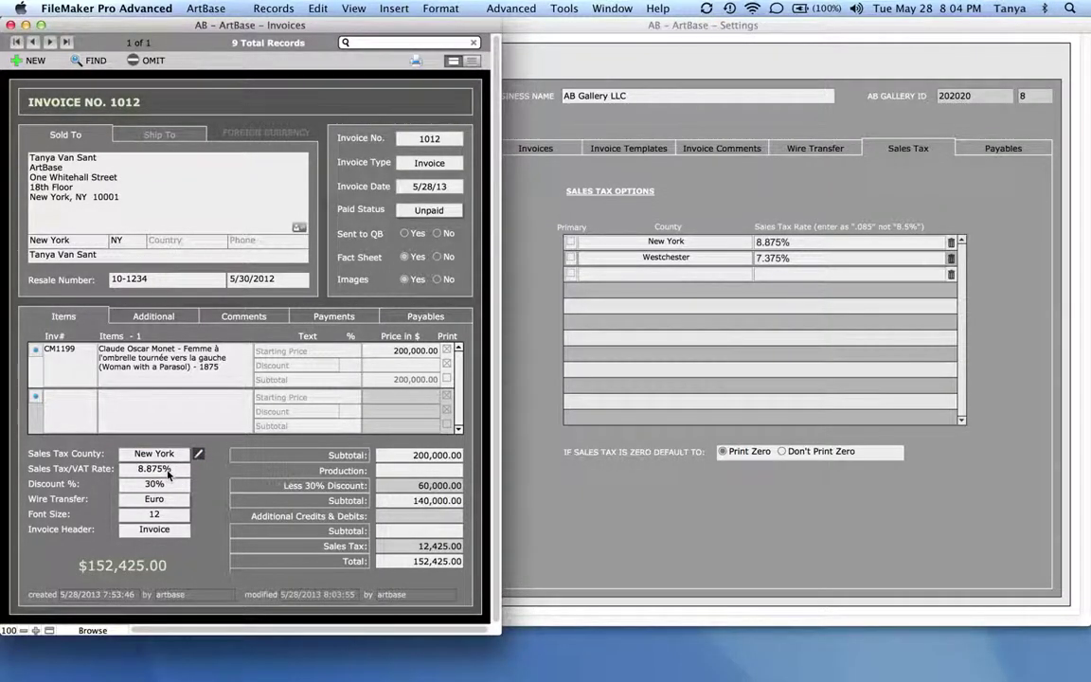
pyautogui.click(175, 471)
pyautogui.click(205, 479)
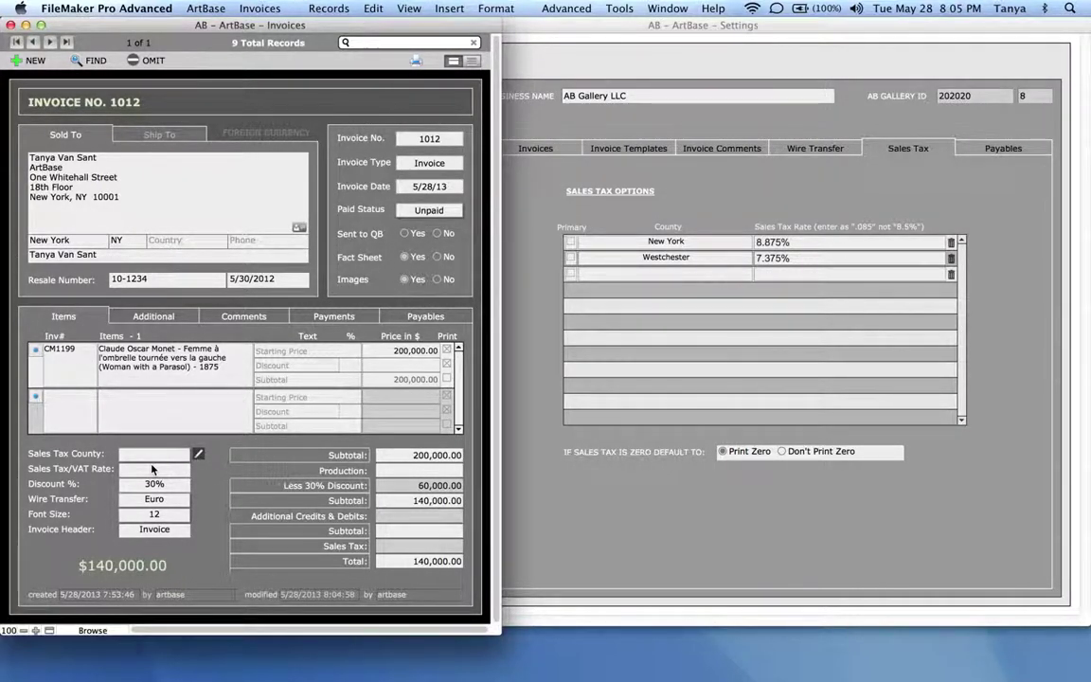
# Step: Set the invoice's Images option to No and preview the invoice to check its sales tax line
pyautogui.click(450, 281)
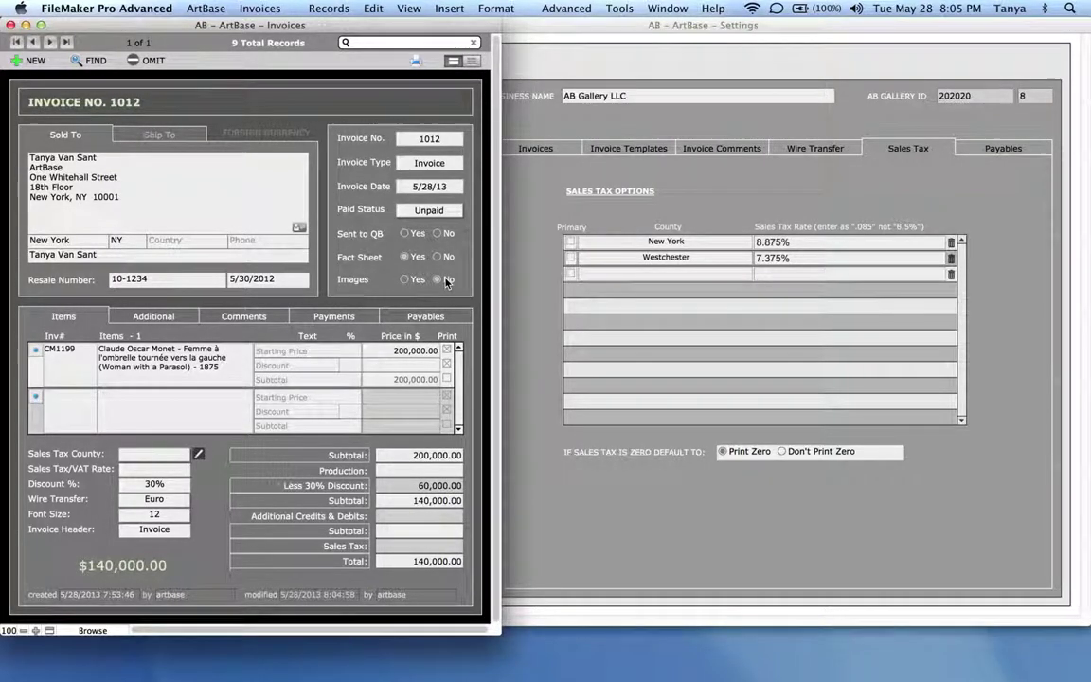
pyautogui.click(414, 68)
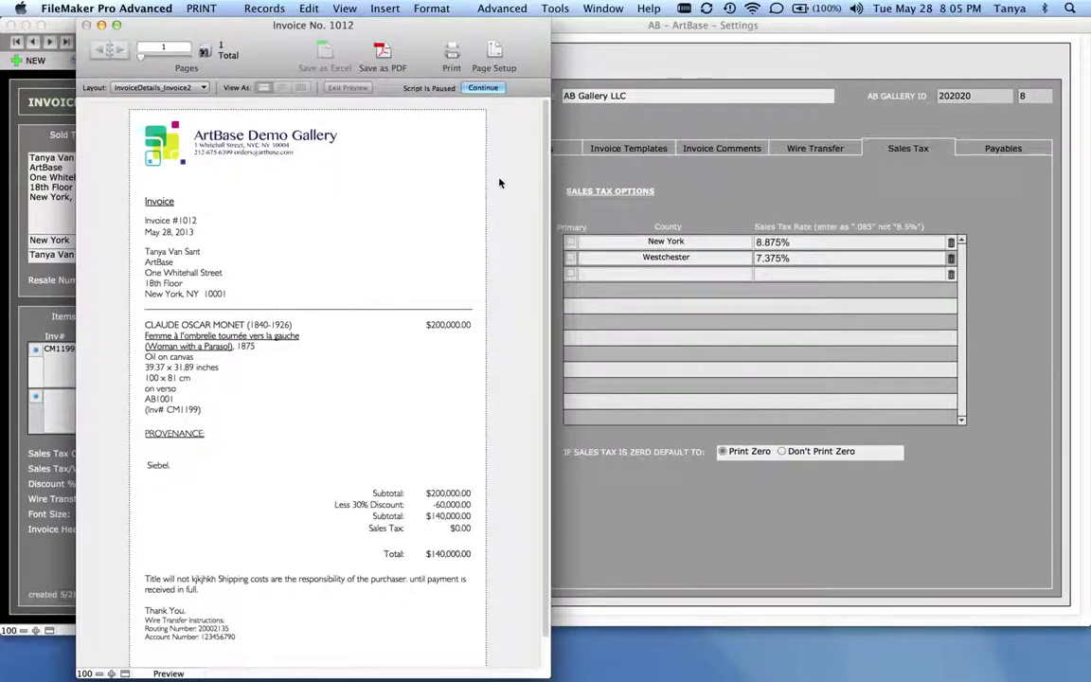
pyautogui.click(488, 88)
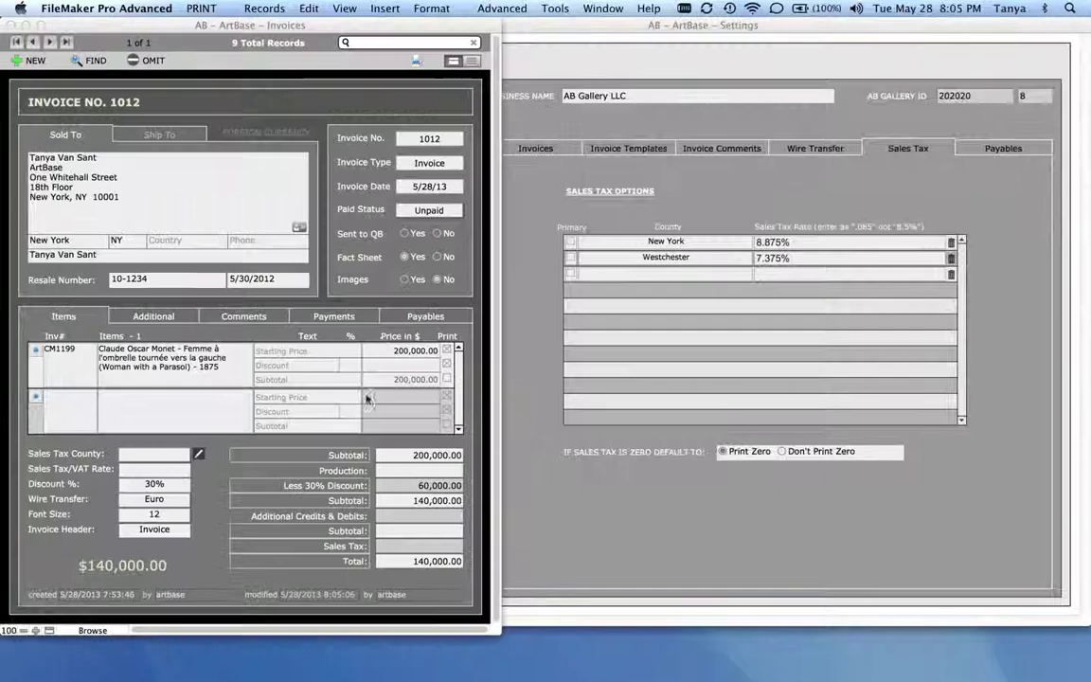
# Step: Change the invoice's sales tax label to "No sales tax, shipped out of state:" and preview how it prints
pyautogui.click(316, 550)
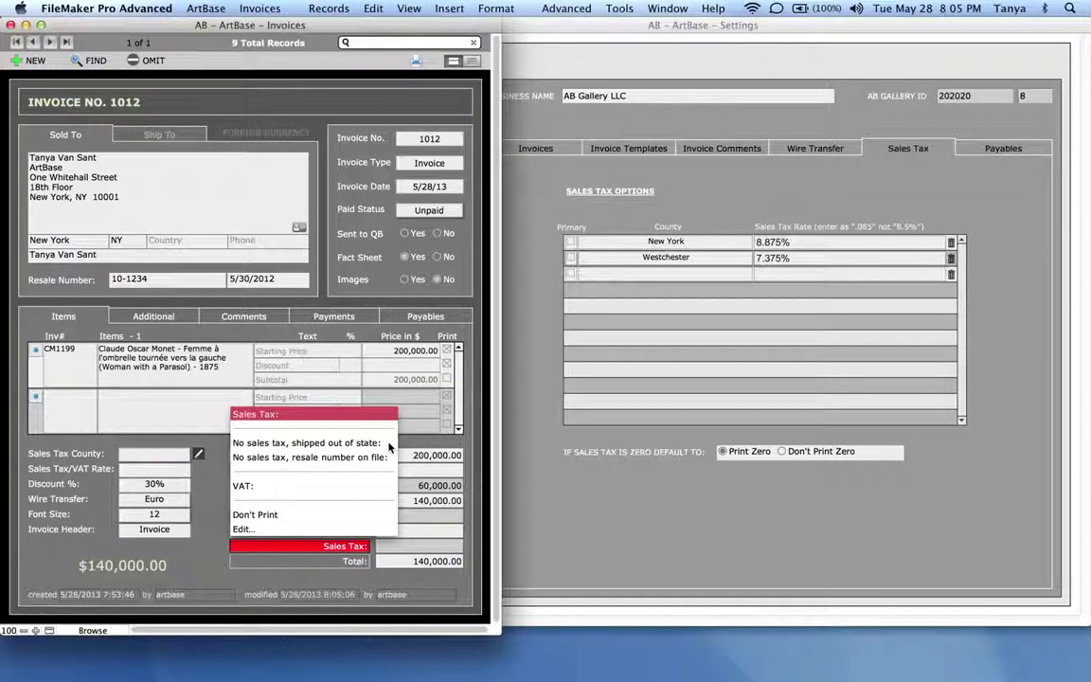
pyautogui.click(296, 444)
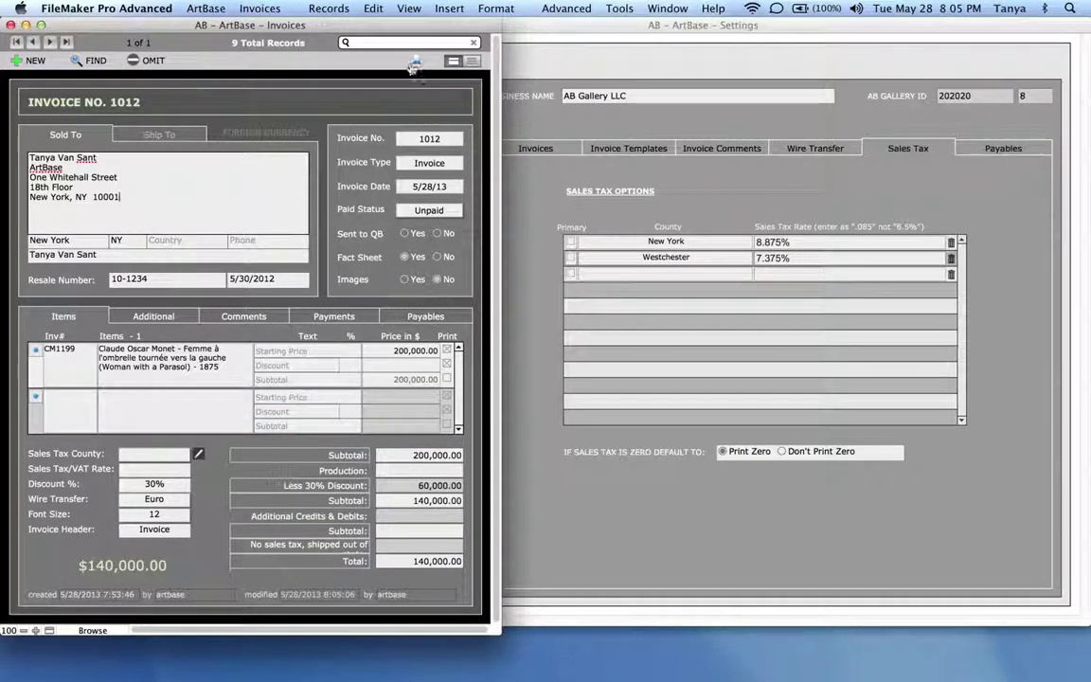
pyautogui.press('super+p')
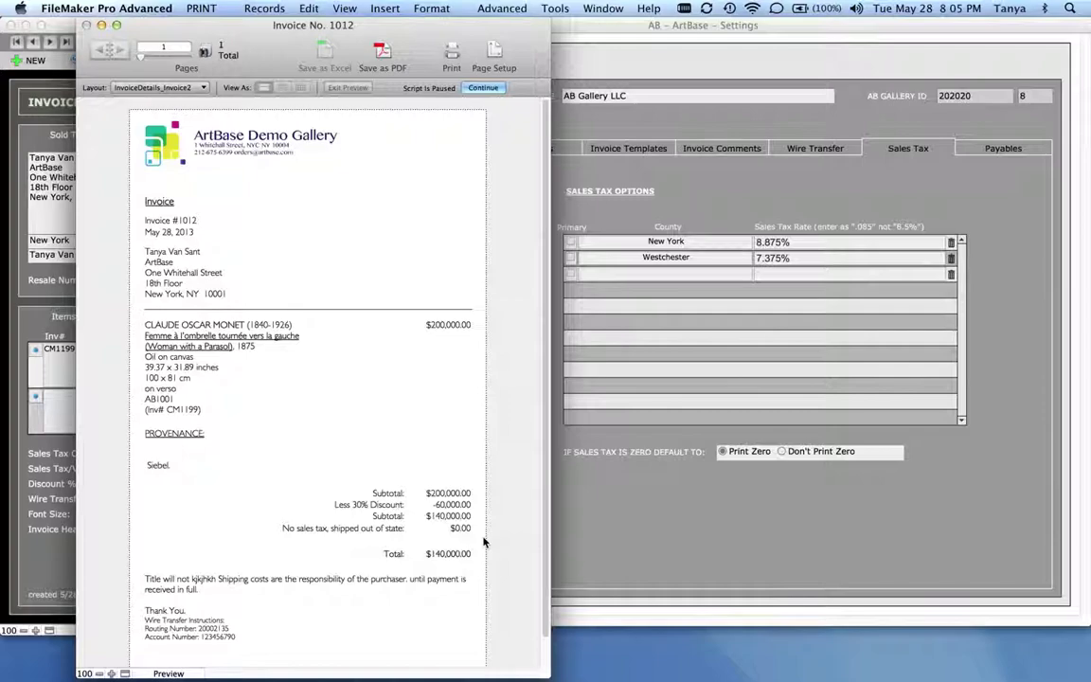
pyautogui.click(483, 88)
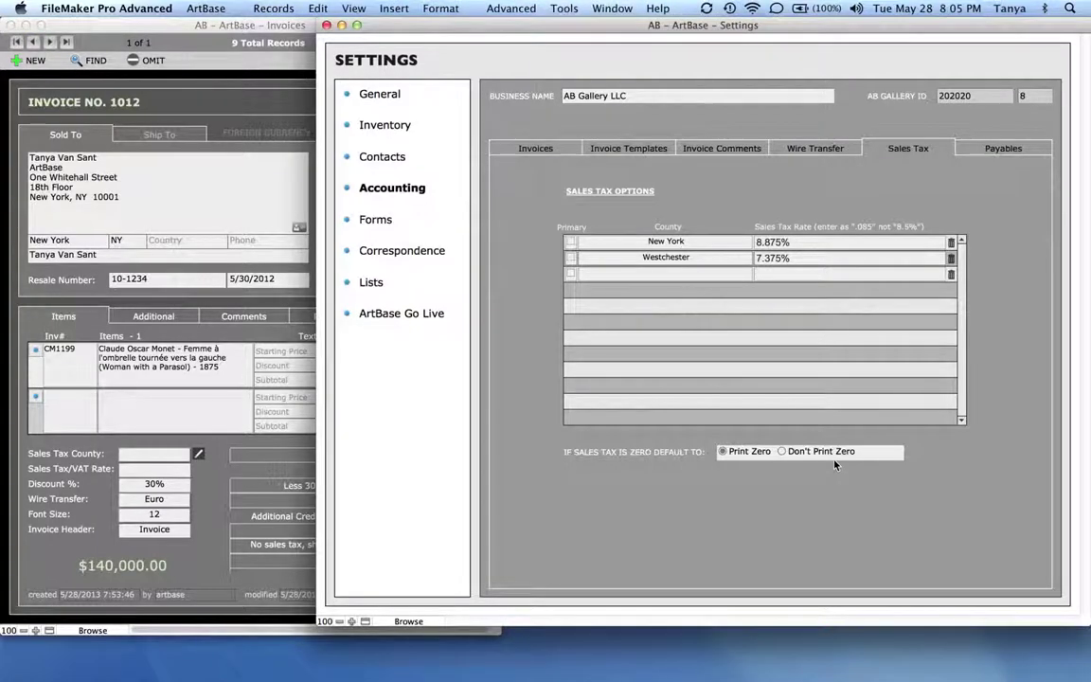
# Step: Open the payable and statement defaults in the accounting settings
pyautogui.click(998, 151)
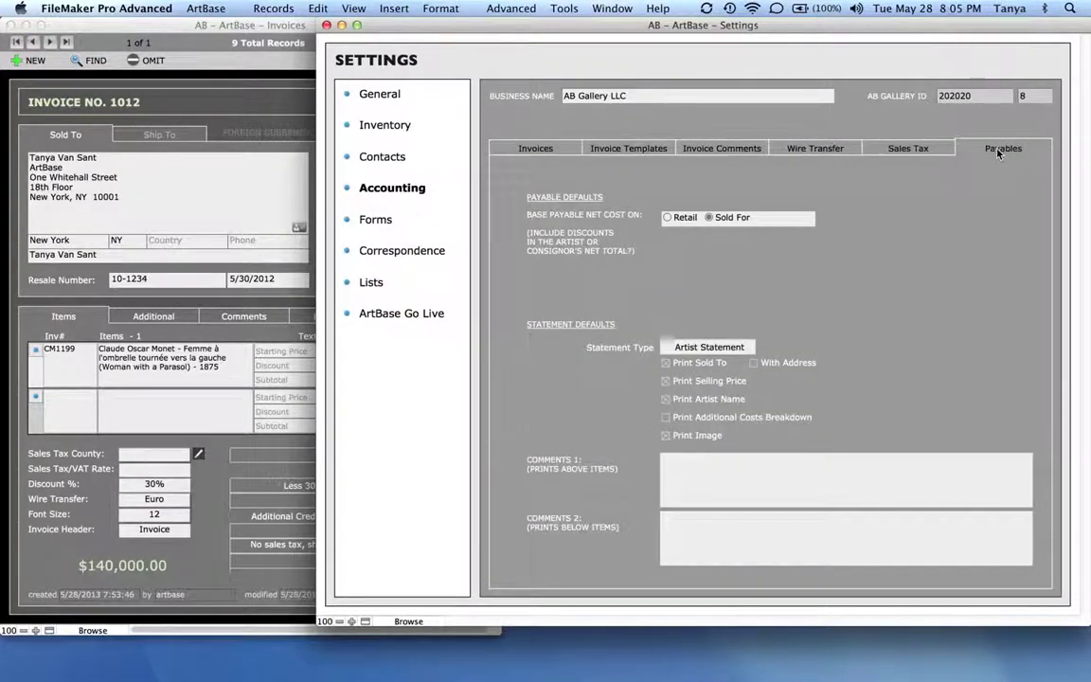